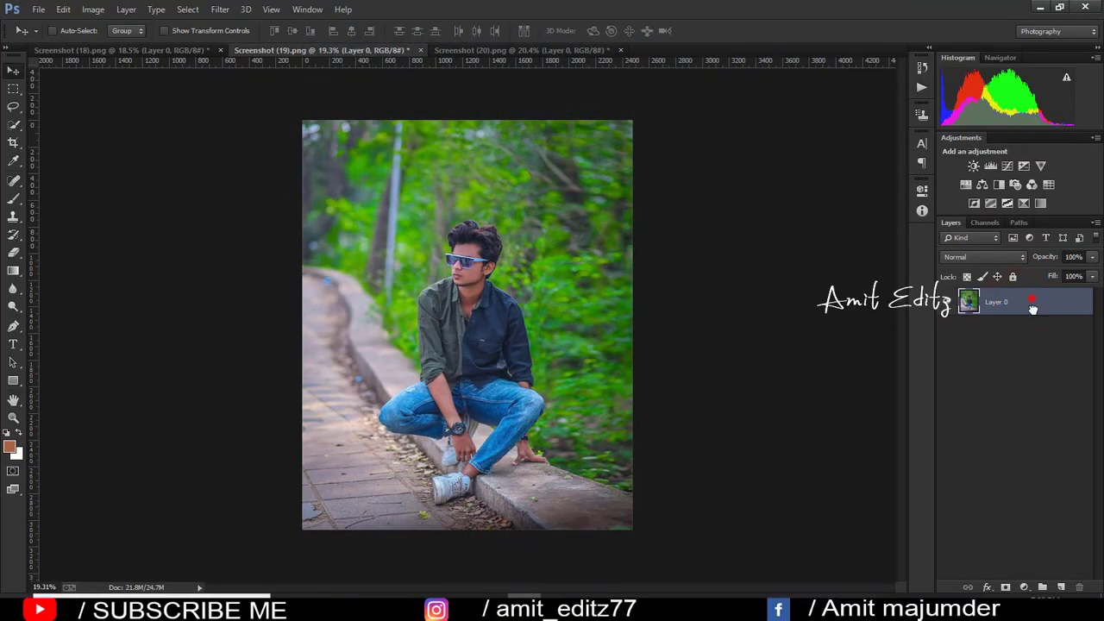
Step: Duplicate Layer 0 into a Layer 0 copy above the original
{"action": "left_click_drag", "start_coordinate": [1032, 309], "coordinate": [1061, 587]}
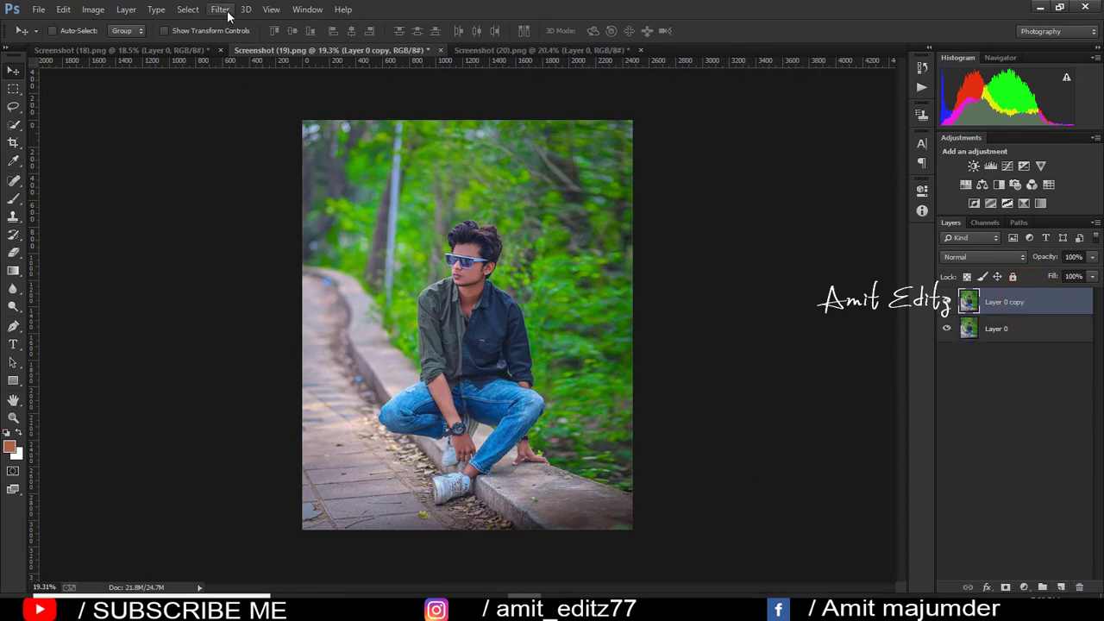
{"action": "left_click", "coordinate": [228, 16]}
Step: In Camera Raw, set Yellows, Greens and Aquas saturation to -100 and Blue Primary Hue to -47
{"action": "left_click", "coordinate": [241, 89]}
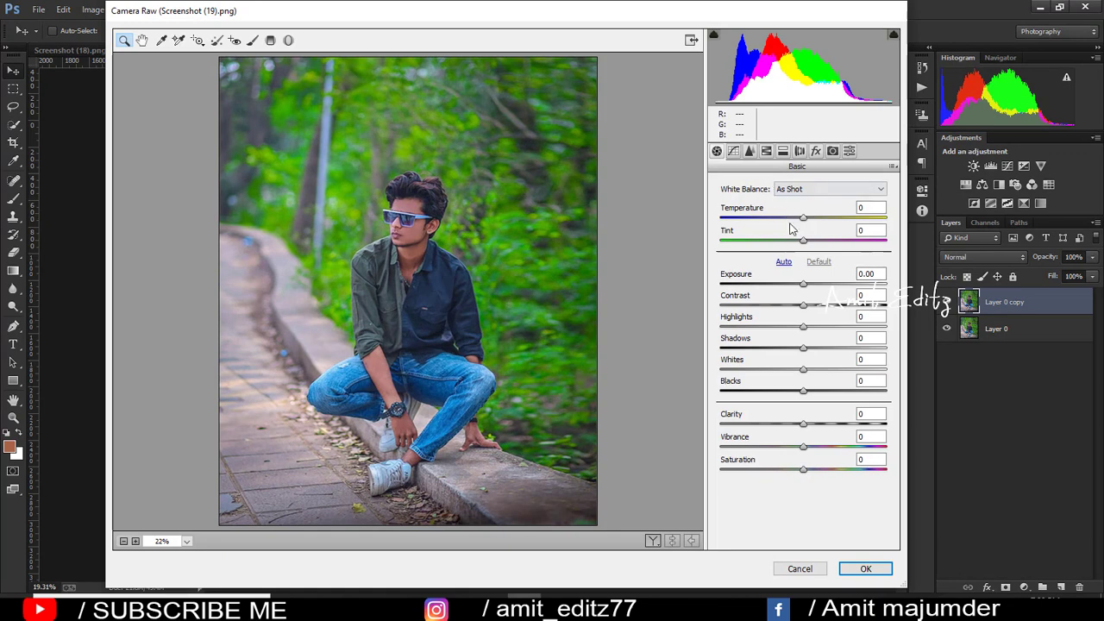
{"action": "left_click", "coordinate": [766, 152]}
{"action": "left_click_drag", "start_coordinate": [758, 295], "coordinate": [721, 296]}
{"action": "left_click_drag", "start_coordinate": [813, 312], "coordinate": [647, 318]}
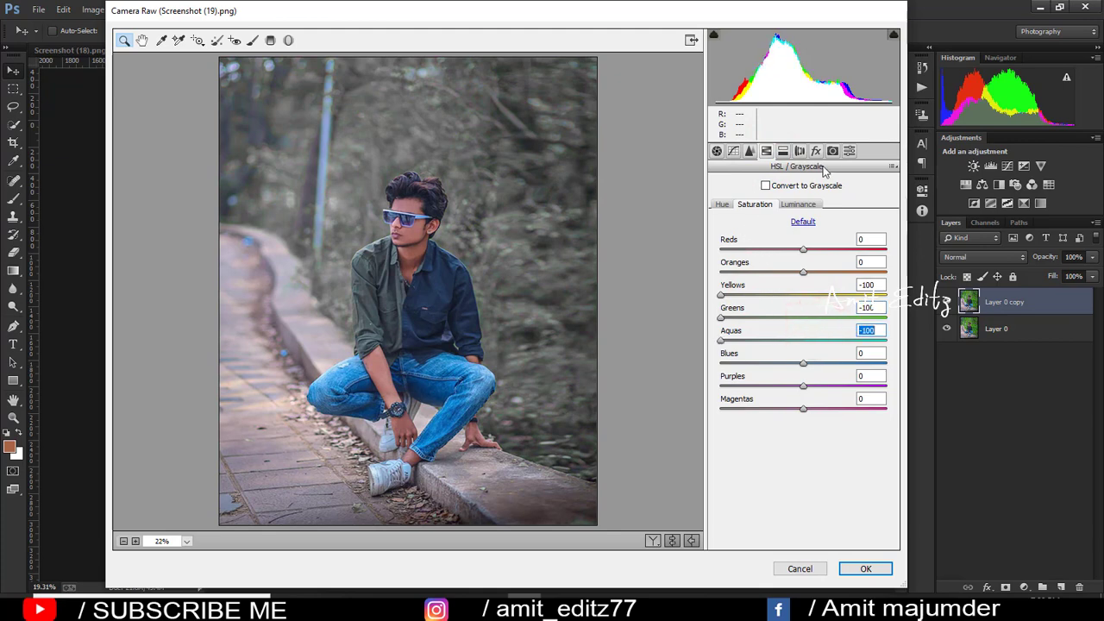
{"action": "left_click", "coordinate": [832, 151]}
{"action": "mouse_move", "coordinate": [803, 410]}
{"action": "left_mouse_down"}
{"action": "mouse_move", "coordinate": [723, 411]}
{"action": "mouse_move", "coordinate": [776, 413]}
{"action": "left_mouse_up"}
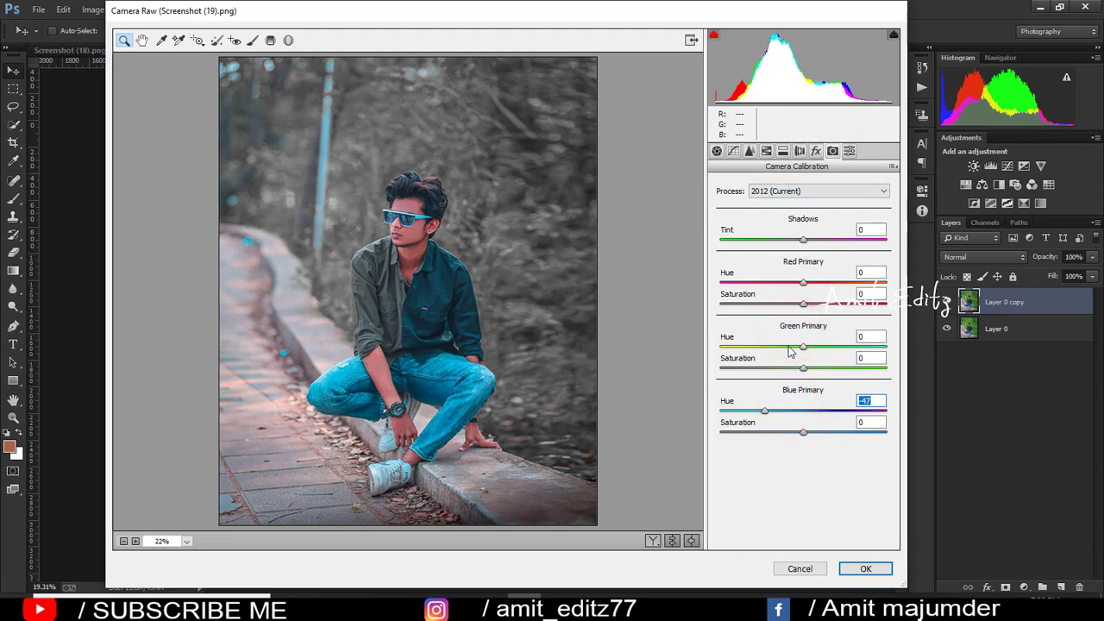
Step: Set Green Primary Hue to +100, Green Primary Saturation to +8, and raise Red Primary Hue
{"action": "left_click_drag", "start_coordinate": [788, 346], "coordinate": [720, 347]}
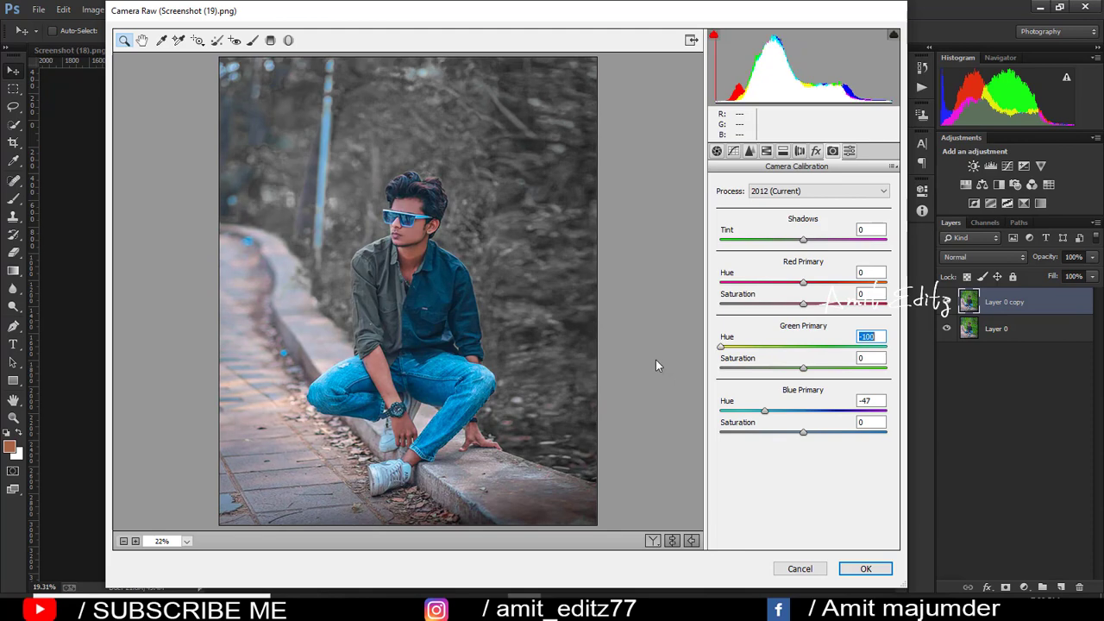
{"action": "key", "text": "ctrl+z"}
{"action": "left_click_drag", "start_coordinate": [822, 368], "coordinate": [908, 367]}
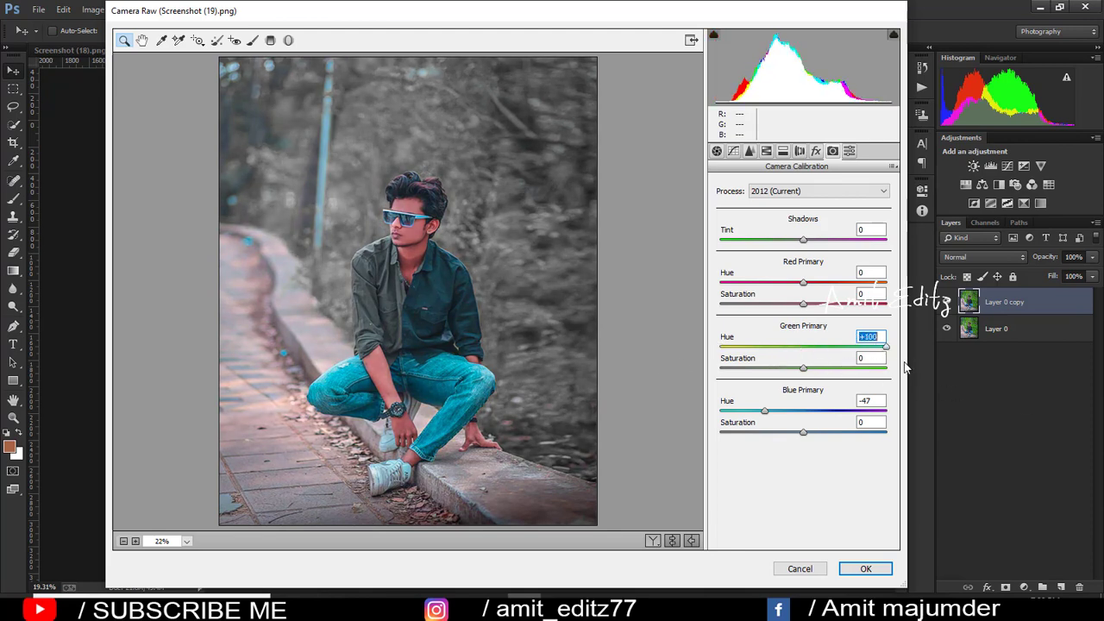
{"action": "left_click_drag", "start_coordinate": [803, 368], "coordinate": [654, 373]}
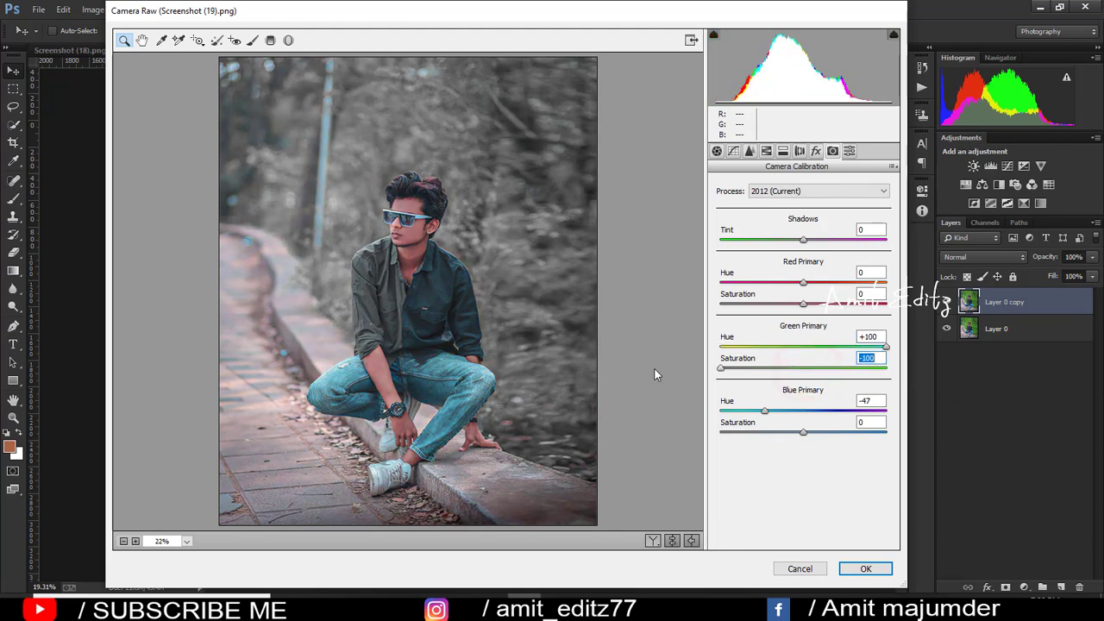
{"action": "left_click_drag", "start_coordinate": [799, 368], "coordinate": [809, 368]}
{"action": "mouse_move", "coordinate": [804, 282]}
{"action": "left_mouse_down"}
{"action": "mouse_move", "coordinate": [926, 287]}
{"action": "mouse_move", "coordinate": [842, 276]}
{"action": "left_mouse_up"}
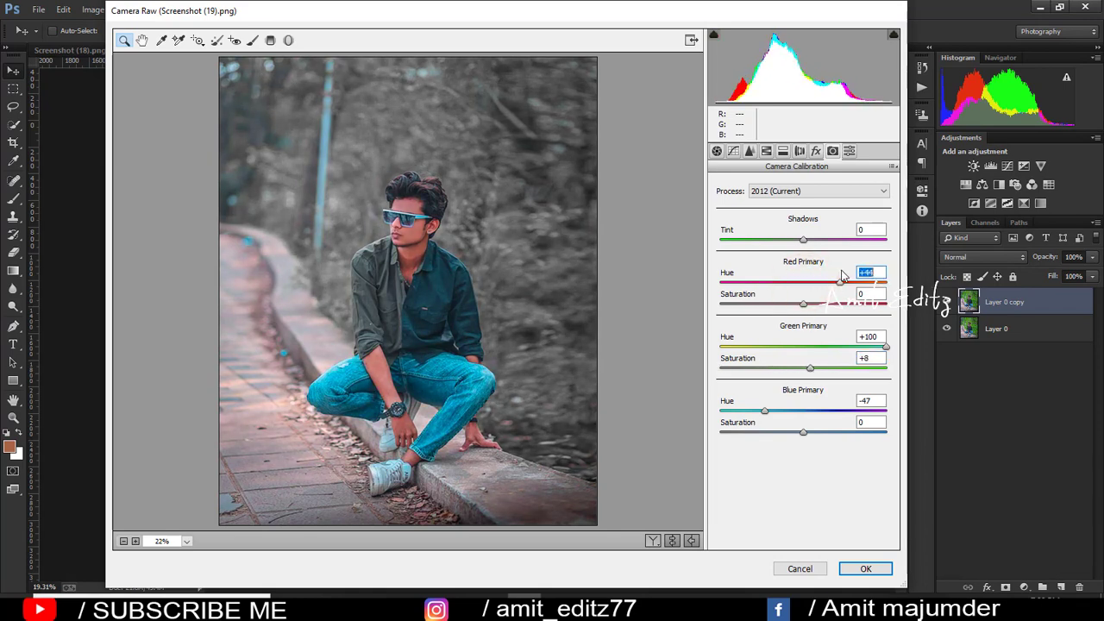
{"action": "left_click", "coordinate": [770, 152]}
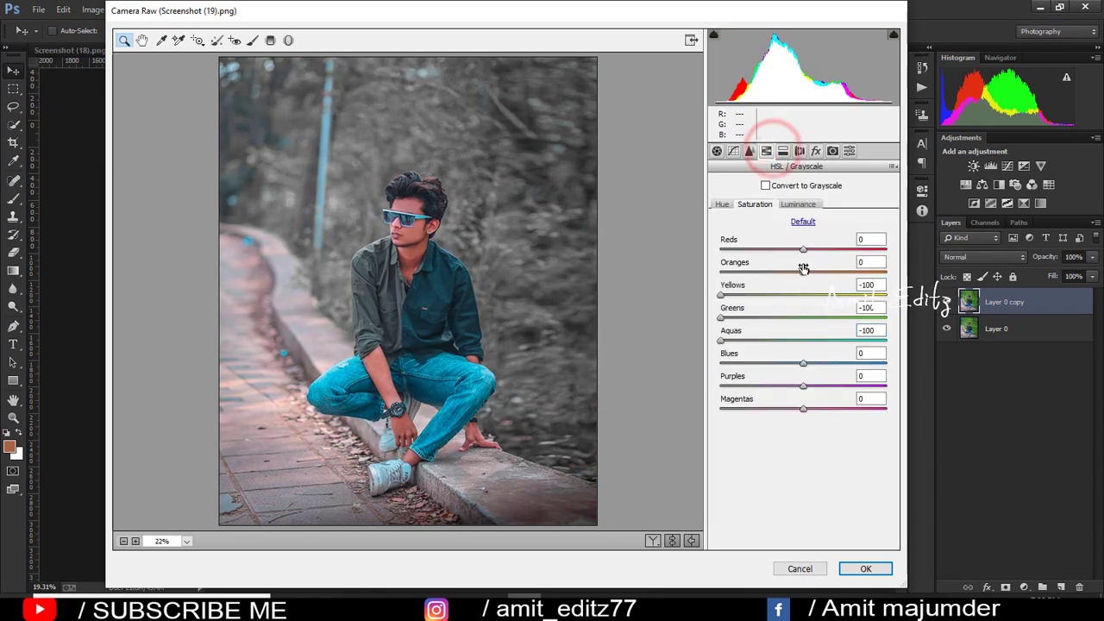
Step: Brighten Oranges luminance to +13 and shift the Blues hue to -15 toward teal
{"action": "left_click", "coordinate": [799, 204]}
{"action": "left_click_drag", "start_coordinate": [803, 270], "coordinate": [811, 274]}
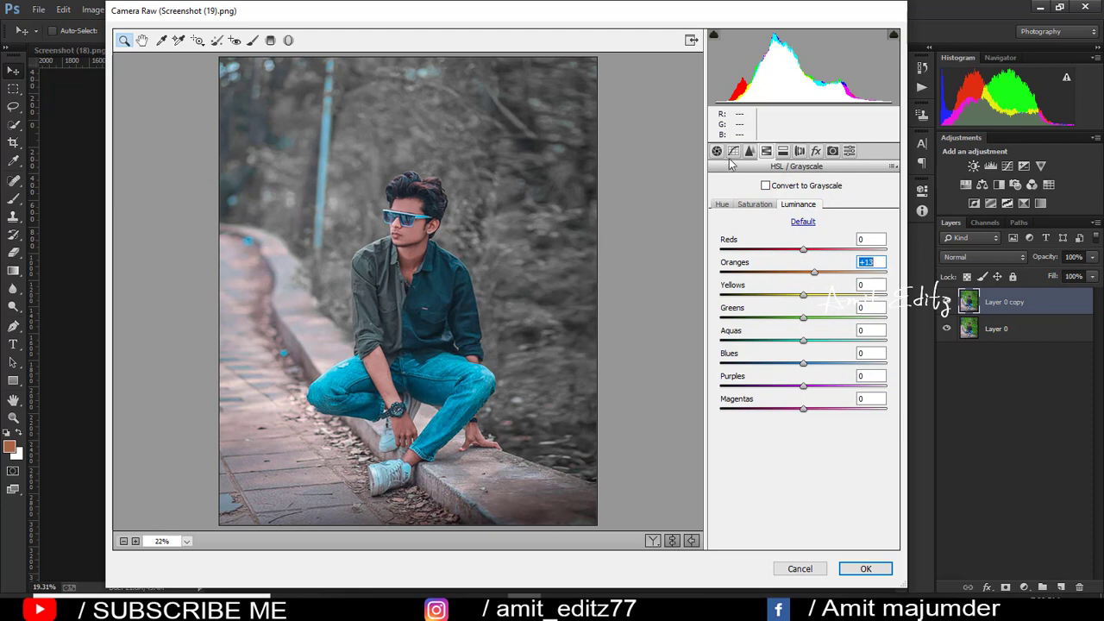
{"action": "left_click", "coordinate": [721, 205]}
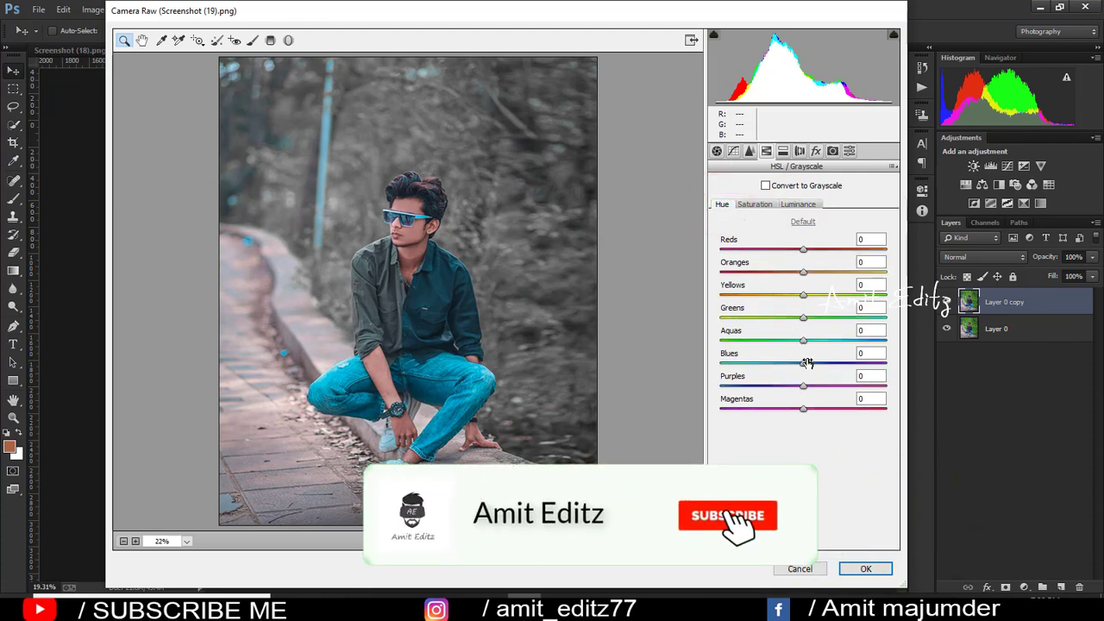
{"action": "mouse_move", "coordinate": [802, 362]}
{"action": "left_mouse_down"}
{"action": "mouse_move", "coordinate": [732, 355]}
{"action": "mouse_move", "coordinate": [796, 360]}
{"action": "mouse_move", "coordinate": [852, 340]}
{"action": "left_mouse_up"}
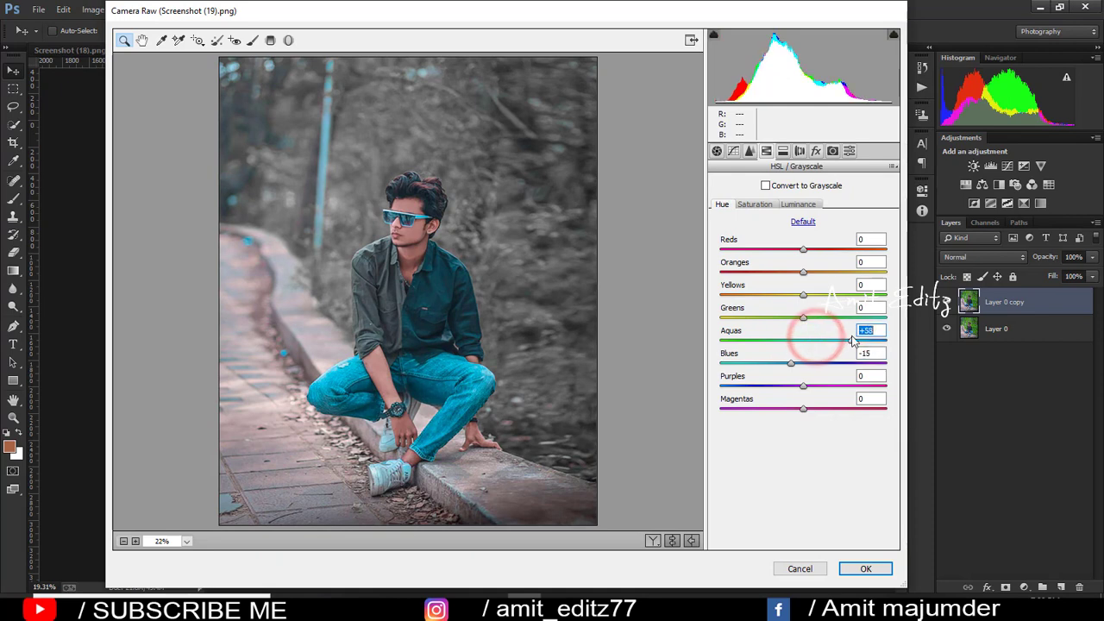
{"action": "left_click", "coordinate": [733, 152]}
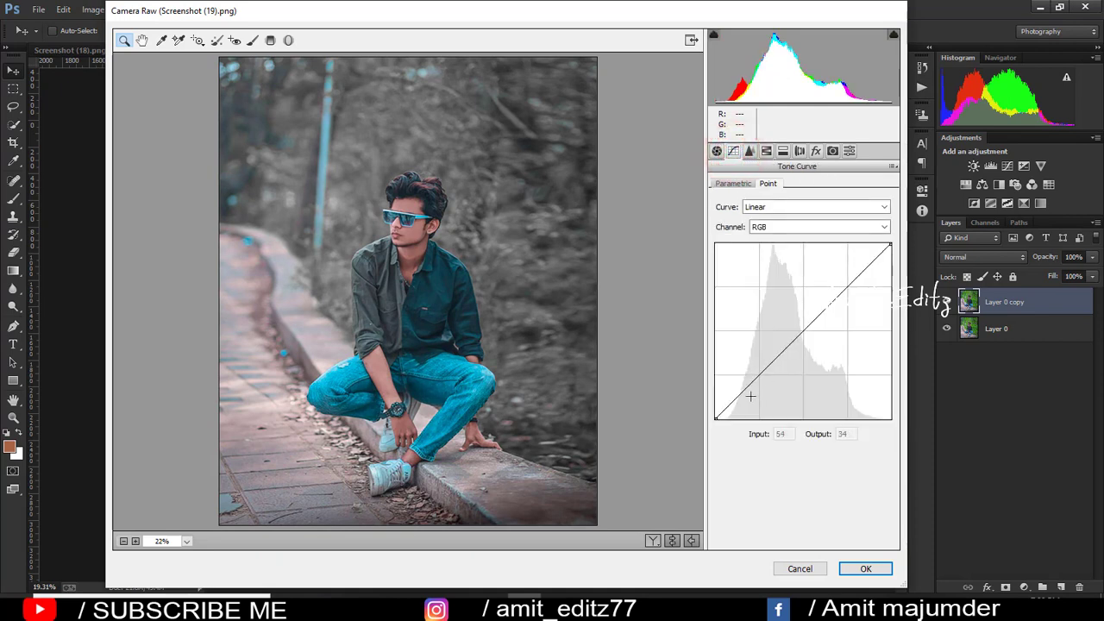
Step: Fade the RGB curve's shadows with a darker midtone point, then lower Blue highlights and lift Blue shadows
{"action": "left_click_drag", "start_coordinate": [889, 246], "coordinate": [889, 259]}
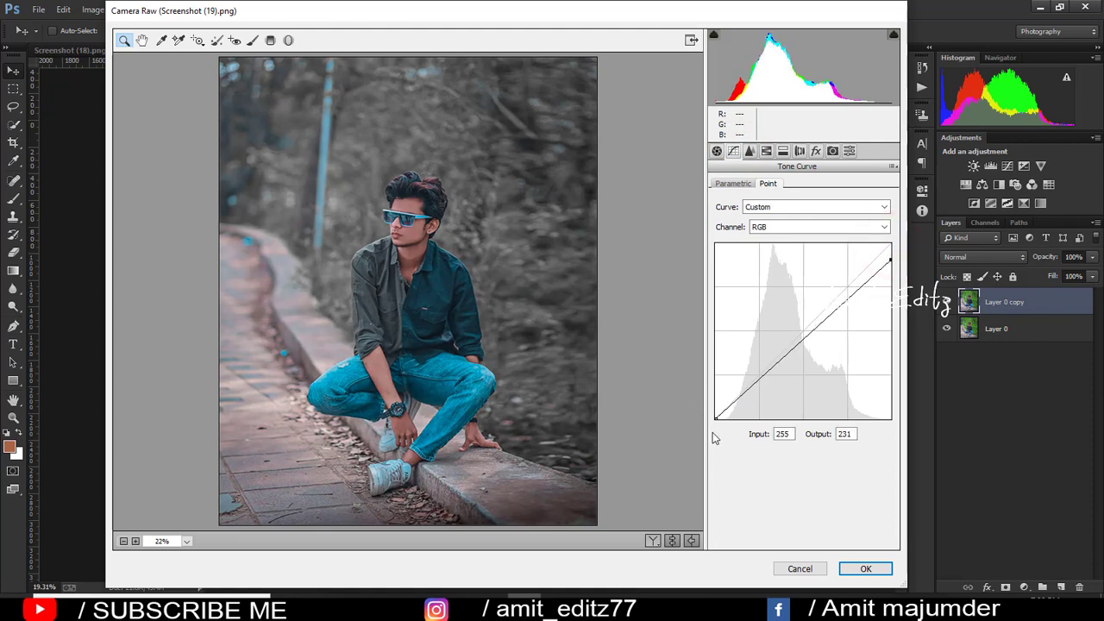
{"action": "left_click_drag", "start_coordinate": [715, 417], "coordinate": [714, 403]}
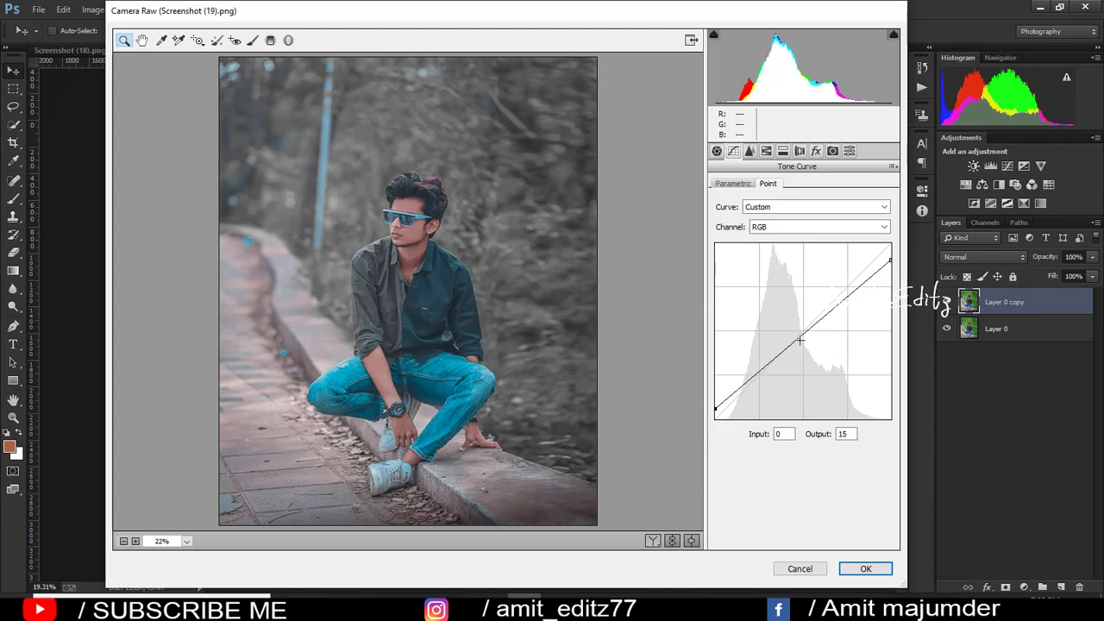
{"action": "left_click_drag", "start_coordinate": [800, 341], "coordinate": [798, 345]}
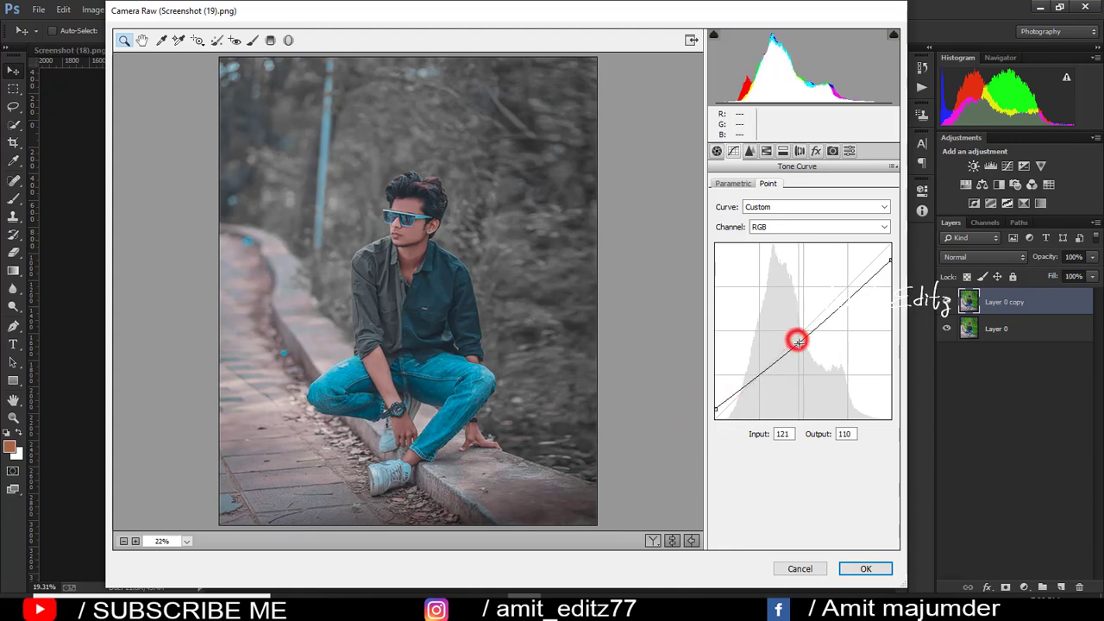
{"action": "left_click", "coordinate": [781, 226]}
{"action": "left_click", "coordinate": [780, 272]}
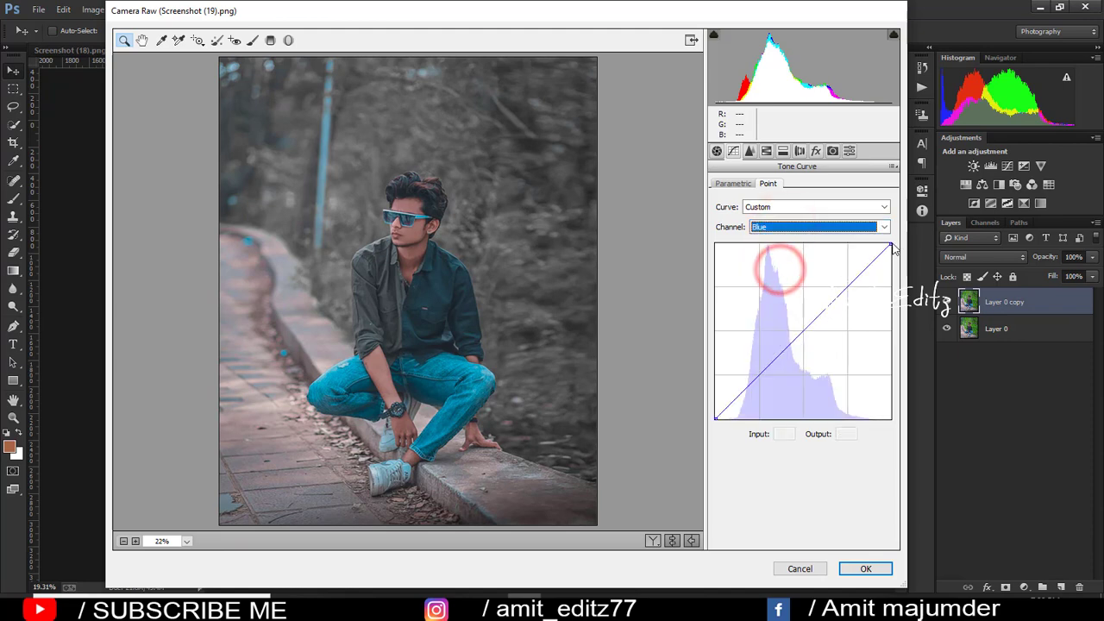
{"action": "left_click_drag", "start_coordinate": [892, 246], "coordinate": [895, 250]}
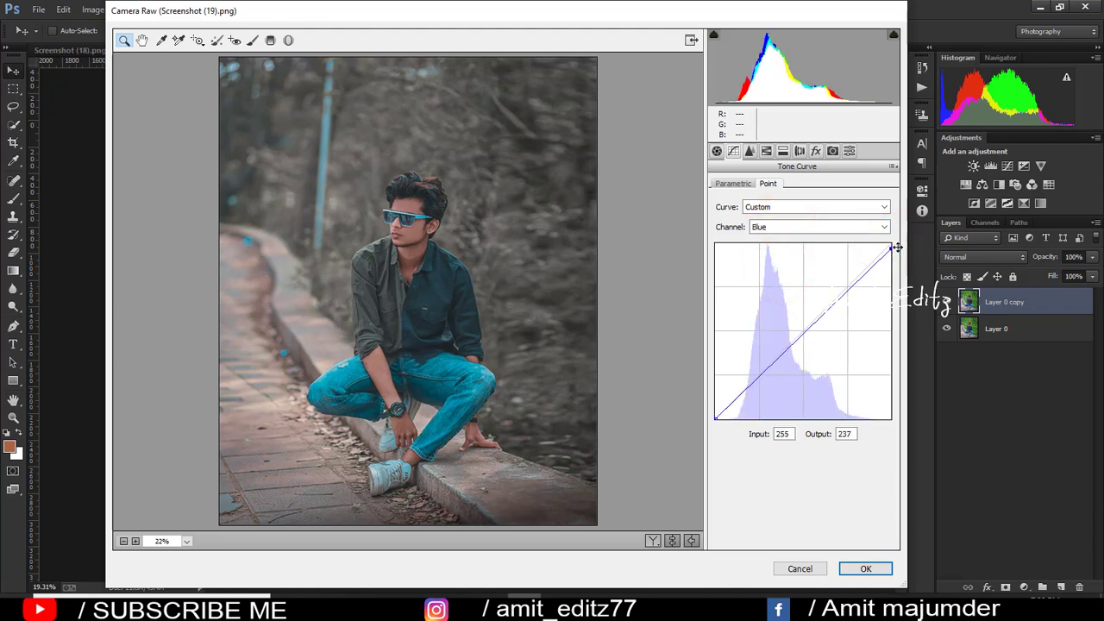
{"action": "mouse_move", "coordinate": [717, 417]}
{"action": "left_mouse_down"}
{"action": "mouse_move", "coordinate": [719, 426]}
{"action": "mouse_move", "coordinate": [717, 403]}
{"action": "left_mouse_up"}
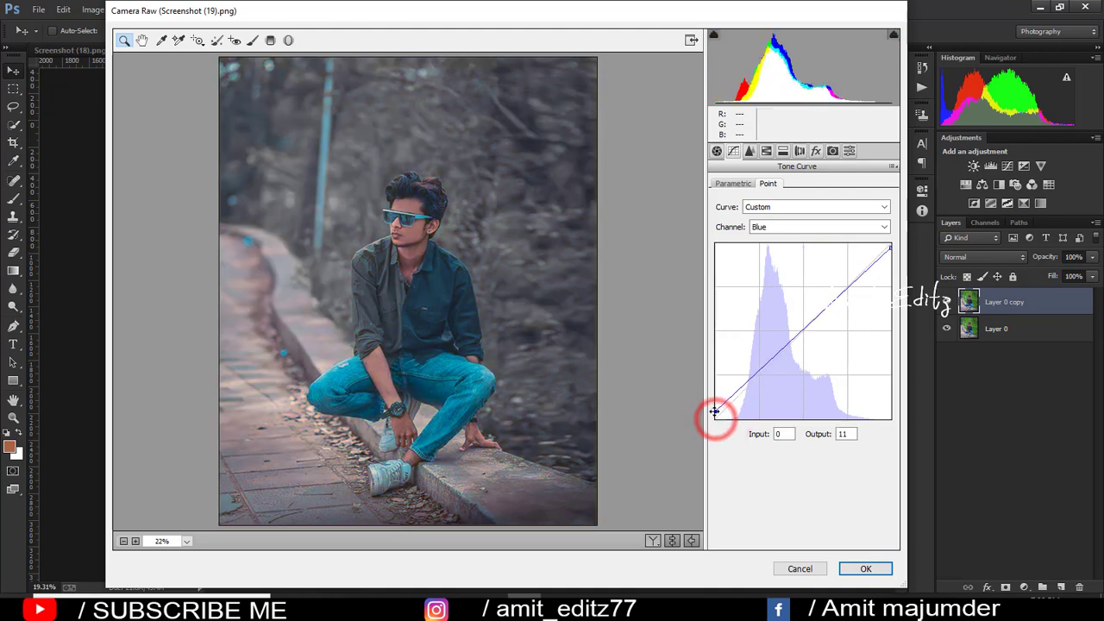
Step: Restore the RGB highlight point, nudge the midtone up, and adjust the Green curve's highlight end
{"action": "left_click", "coordinate": [759, 228]}
{"action": "left_click", "coordinate": [765, 238]}
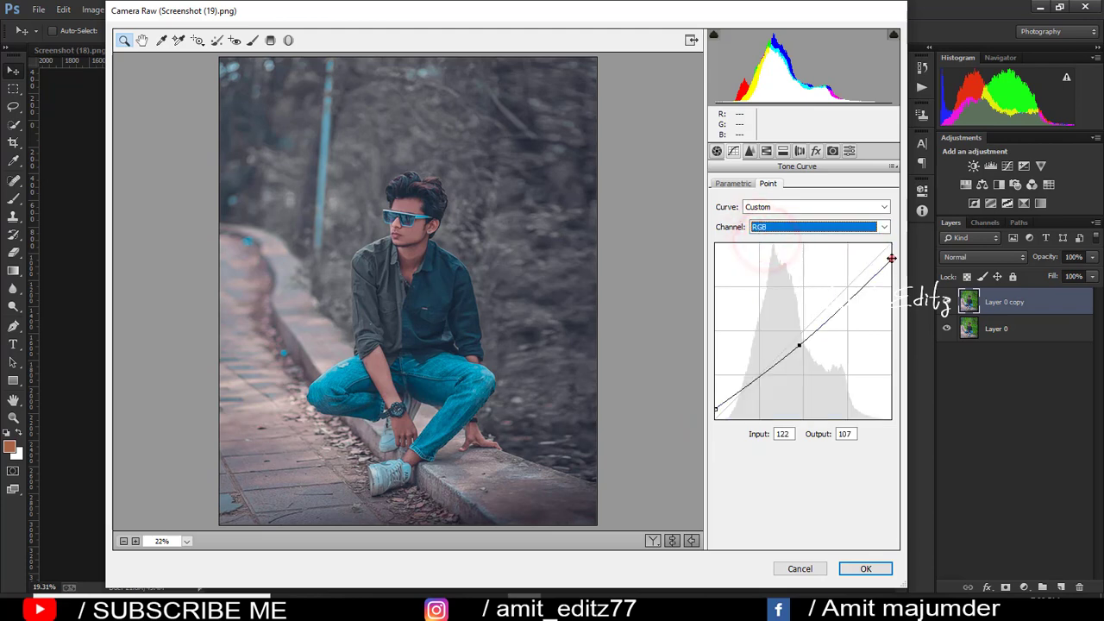
{"action": "left_click_drag", "start_coordinate": [891, 258], "coordinate": [889, 245]}
{"action": "left_click_drag", "start_coordinate": [799, 345], "coordinate": [801, 341]}
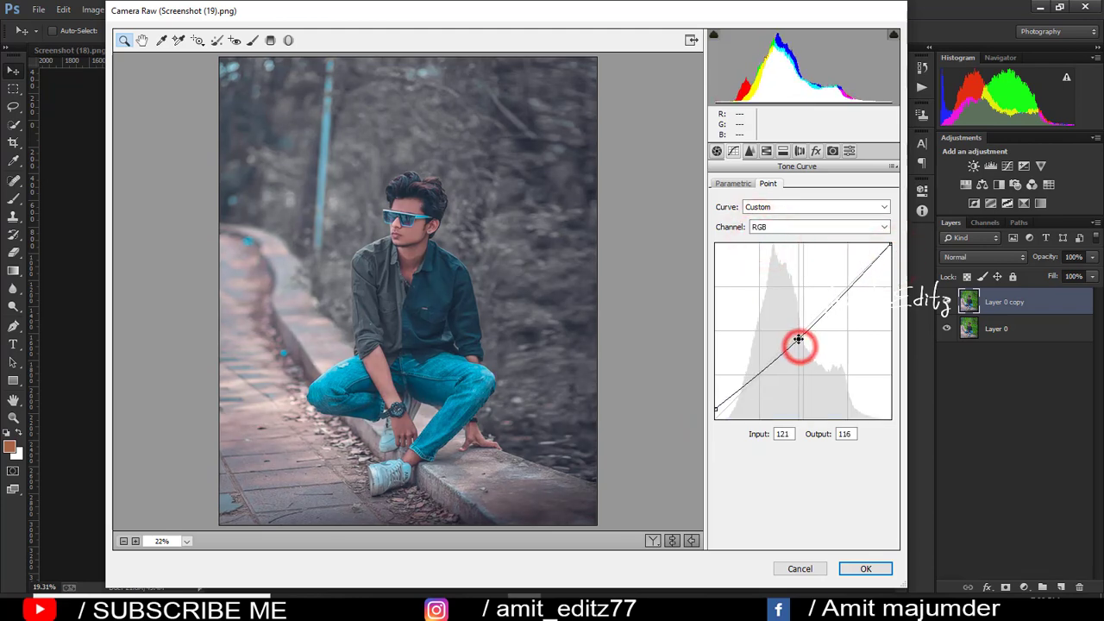
{"action": "left_click", "coordinate": [772, 227]}
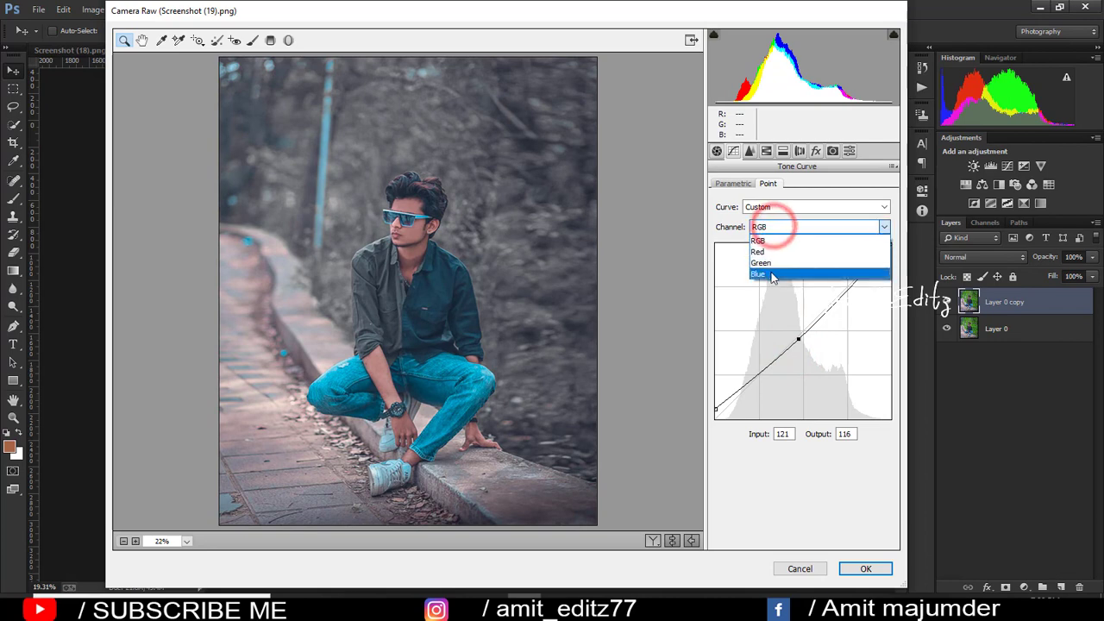
{"action": "left_click", "coordinate": [771, 267]}
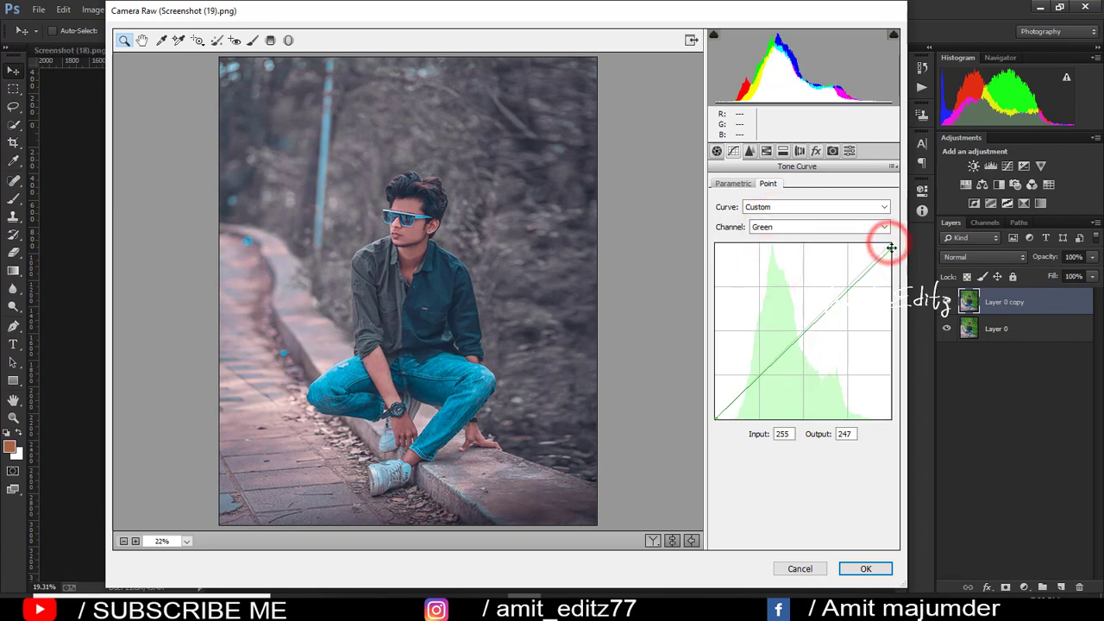
{"action": "left_click_drag", "start_coordinate": [889, 244], "coordinate": [895, 238]}
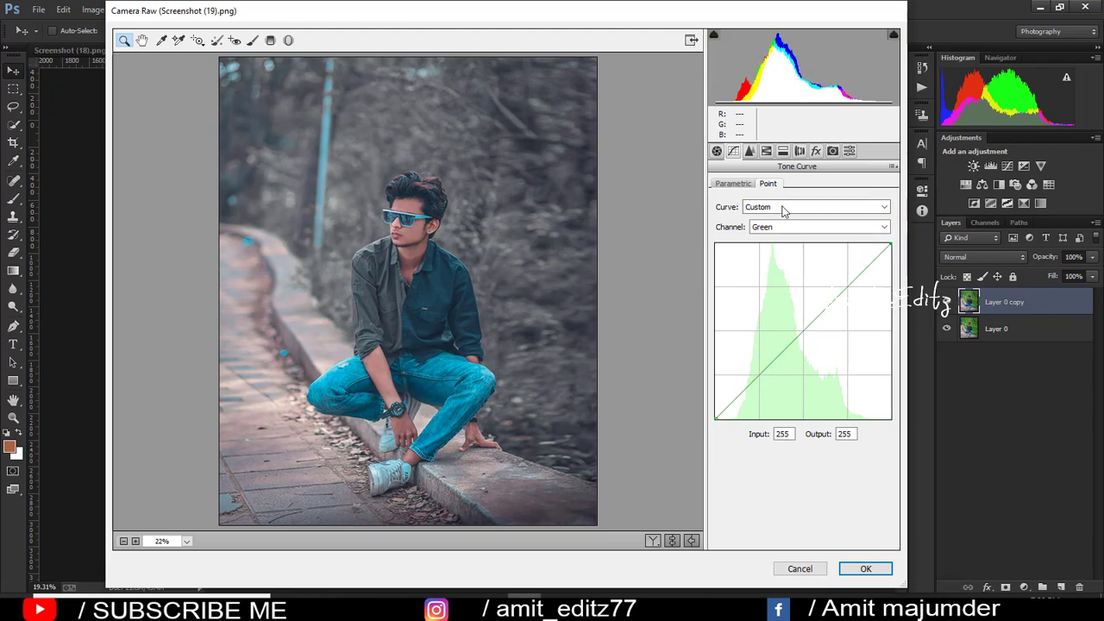
{"action": "left_click", "coordinate": [716, 151]}
Step: Set white balance Temperature to +12 with a negative Tint
{"action": "mouse_move", "coordinate": [802, 217]}
{"action": "left_mouse_down"}
{"action": "mouse_move", "coordinate": [792, 217]}
{"action": "mouse_move", "coordinate": [826, 226]}
{"action": "mouse_move", "coordinate": [801, 226]}
{"action": "mouse_move", "coordinate": [822, 246]}
{"action": "mouse_move", "coordinate": [782, 245]}
{"action": "left_mouse_up"}
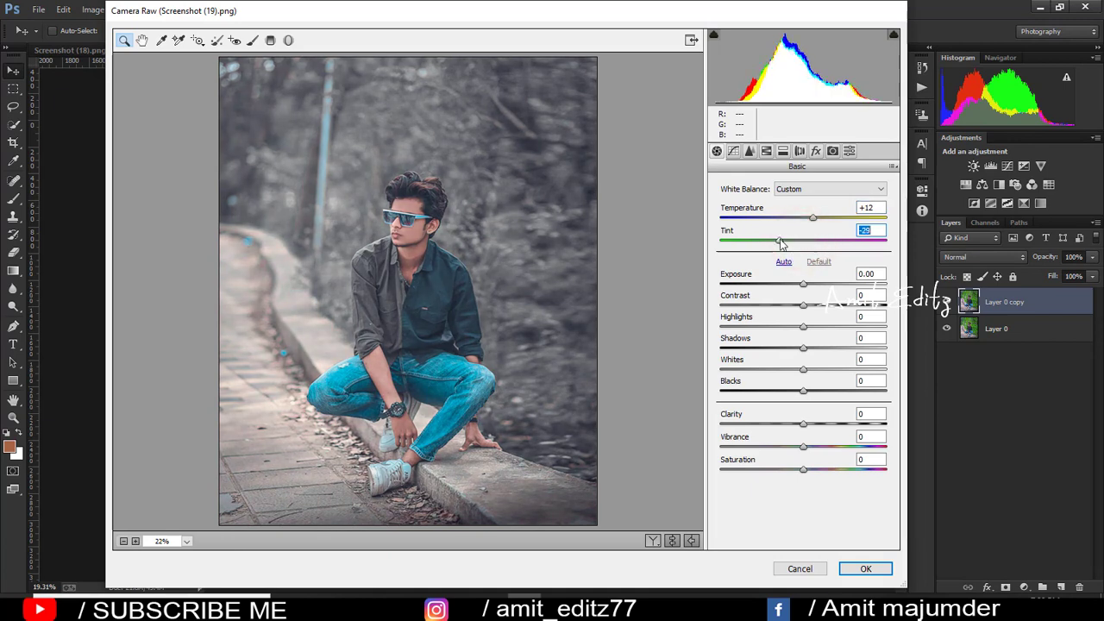
{"action": "left_click", "coordinate": [270, 40]}
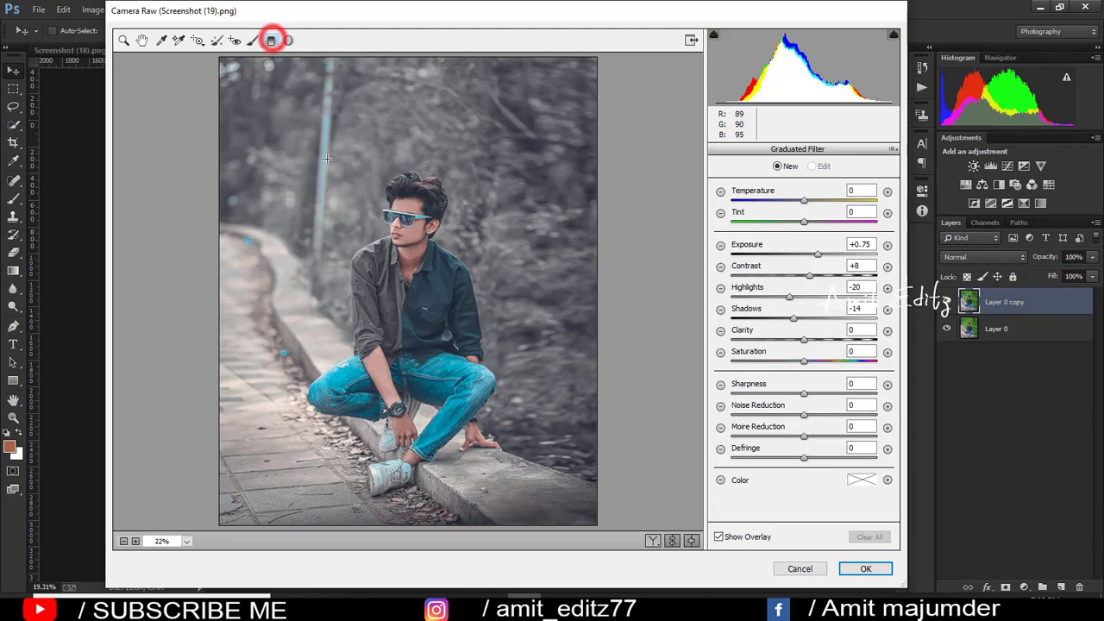
Step: Add a top-left graduated filter toward the subject at Exposure +1.30, with Highlights and Shadows reset to 0
{"action": "double_click", "coordinate": [791, 296]}
{"action": "left_click", "coordinate": [793, 318]}
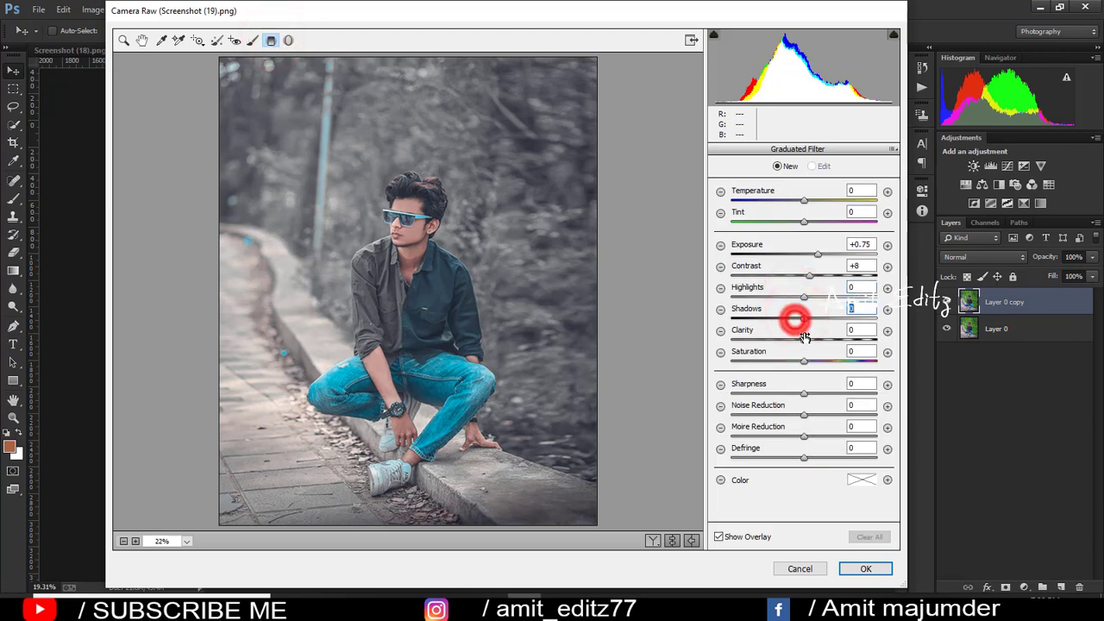
{"action": "left_click_drag", "start_coordinate": [209, 67], "coordinate": [341, 197]}
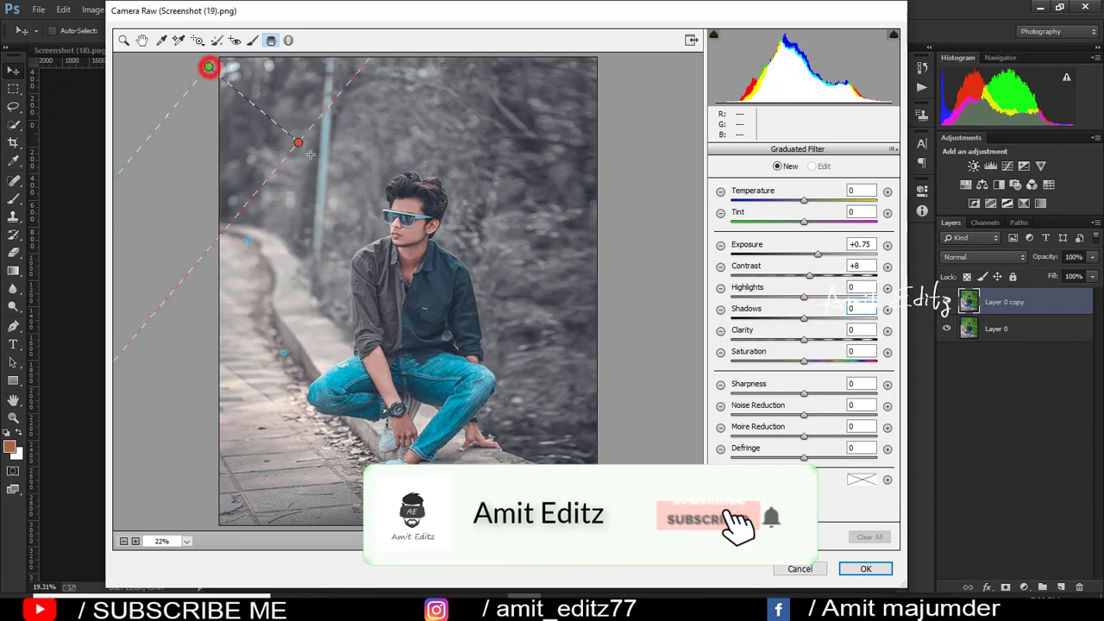
{"action": "left_click_drag", "start_coordinate": [815, 254], "coordinate": [860, 254]}
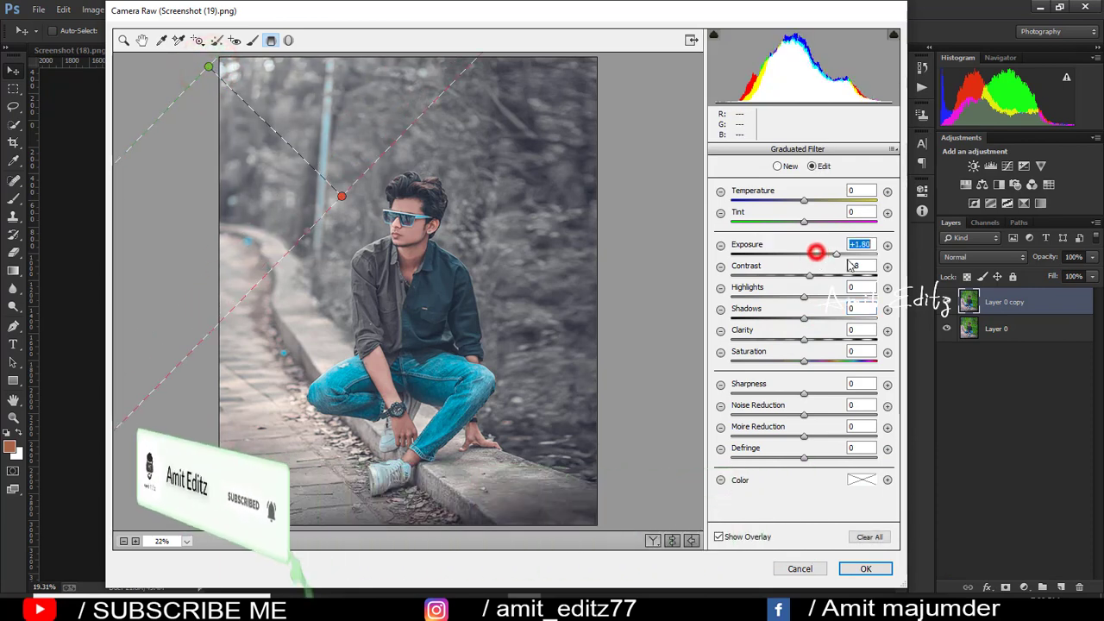
{"action": "left_click_drag", "start_coordinate": [180, 68], "coordinate": [331, 233]}
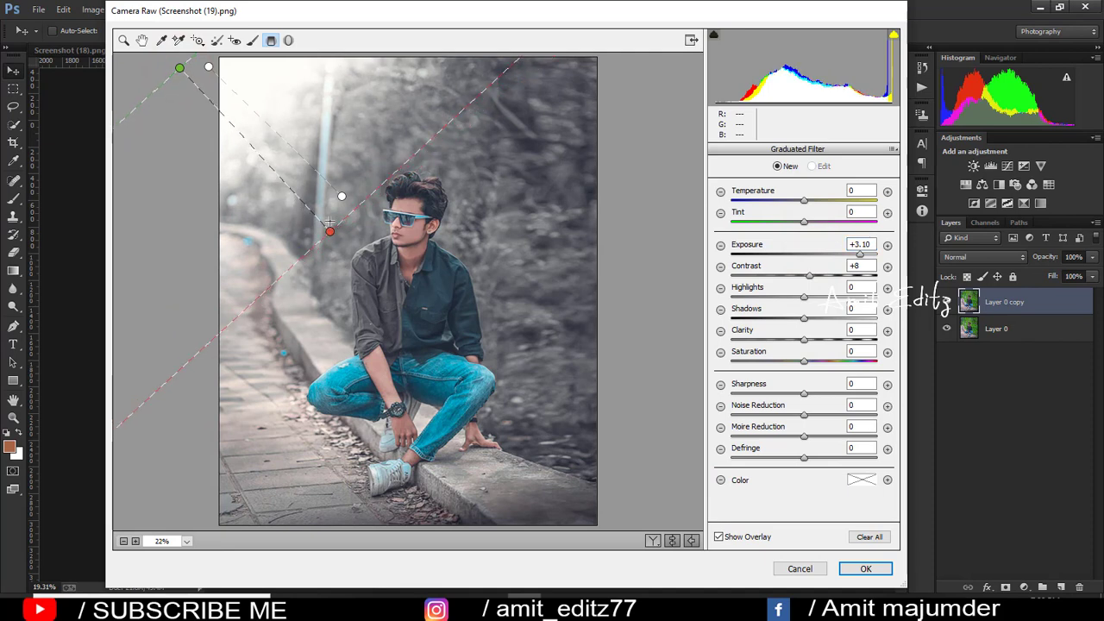
{"action": "left_click_drag", "start_coordinate": [331, 233], "coordinate": [334, 213]}
{"action": "left_click_drag", "start_coordinate": [859, 254], "coordinate": [827, 255]}
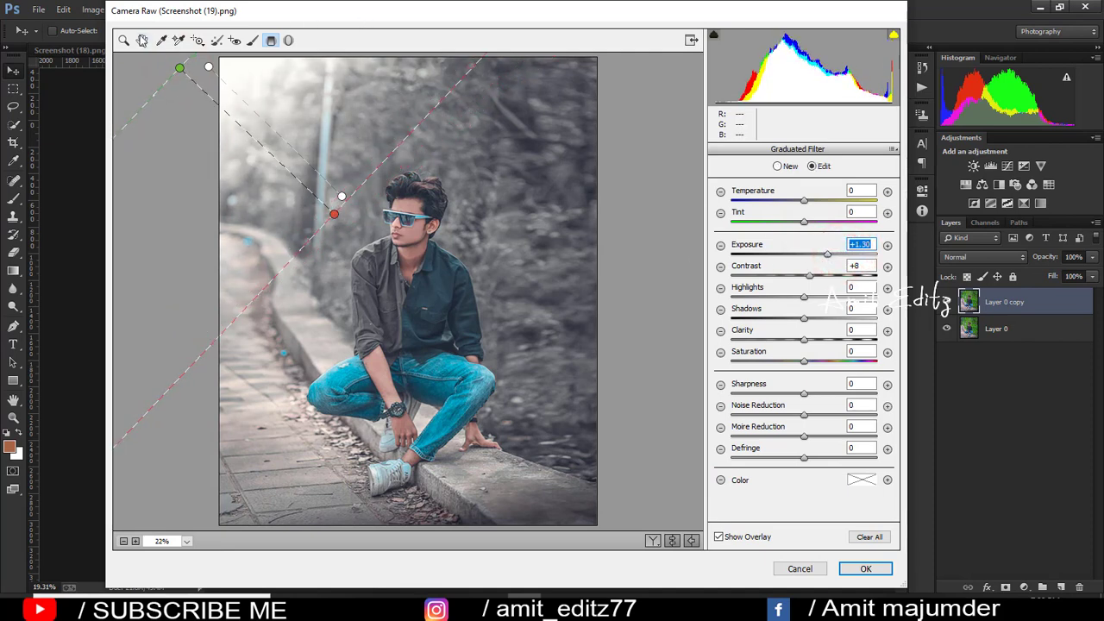
{"action": "left_click", "coordinate": [123, 41]}
Step: Add a post-crop vignette with Amount -45, Midpoint 38 and Roundness -11
{"action": "left_click", "coordinate": [815, 151]}
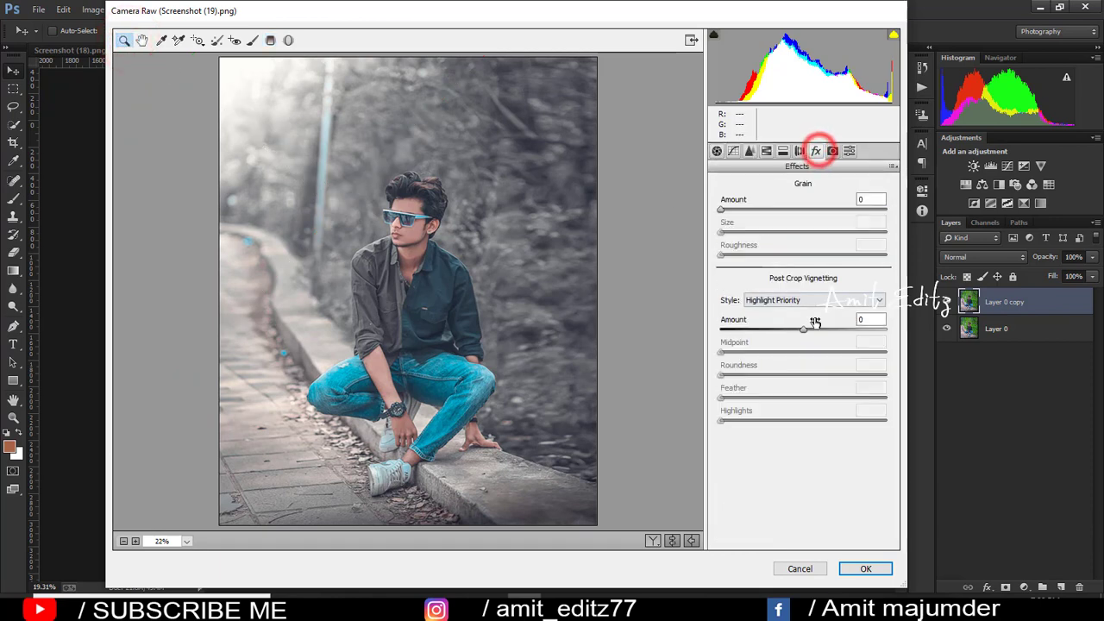
{"action": "left_click_drag", "start_coordinate": [802, 329], "coordinate": [785, 328]}
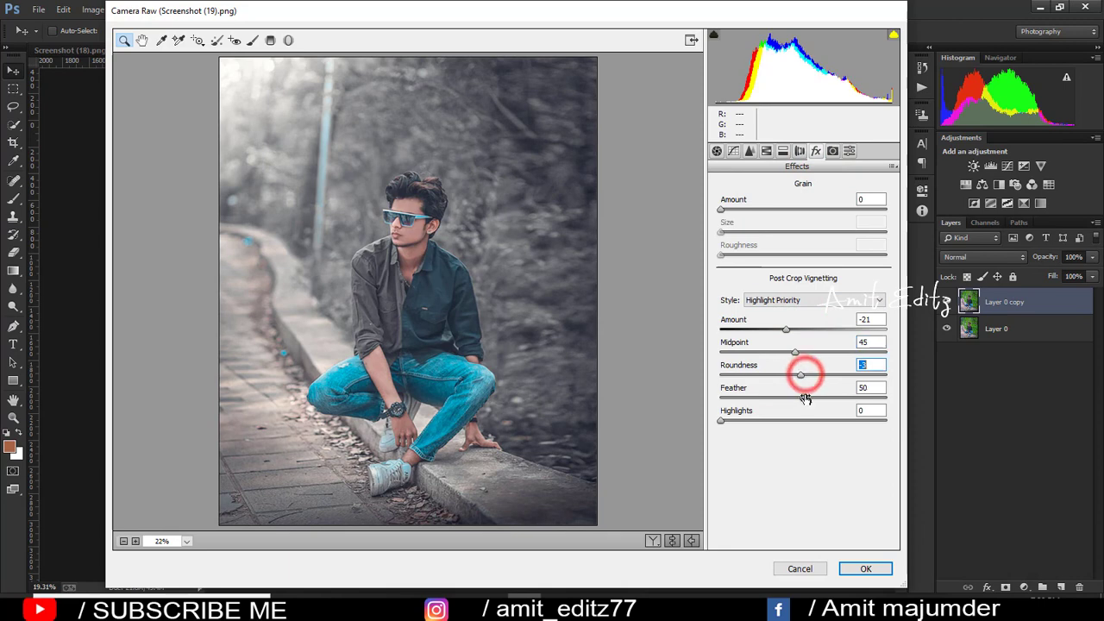
{"action": "left_click_drag", "start_coordinate": [785, 328], "coordinate": [767, 329]}
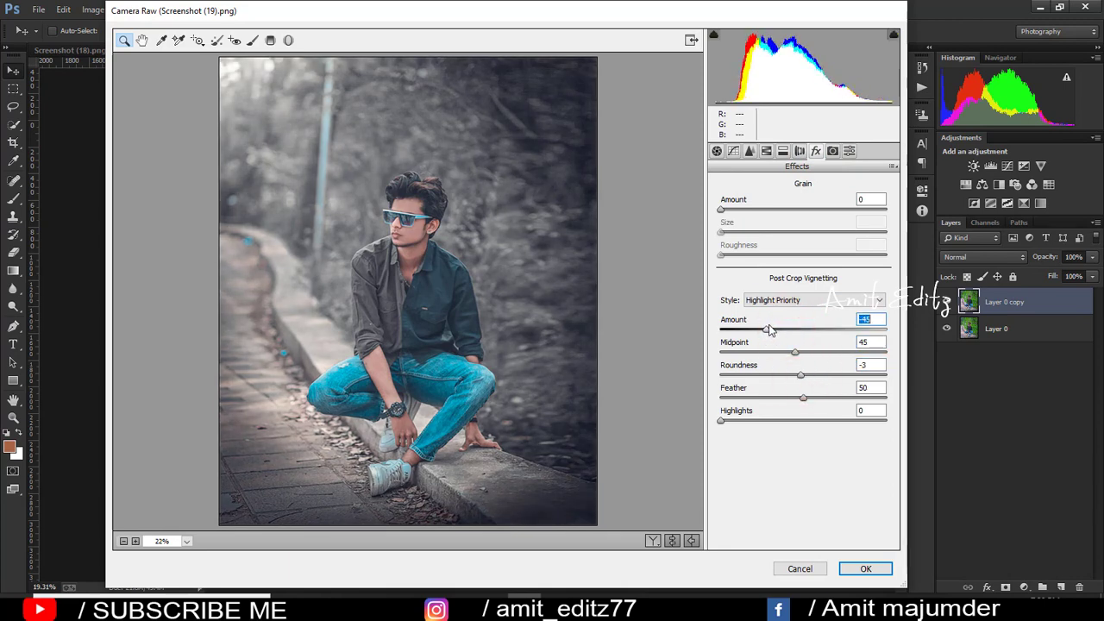
{"action": "left_click_drag", "start_coordinate": [799, 355], "coordinate": [786, 357]}
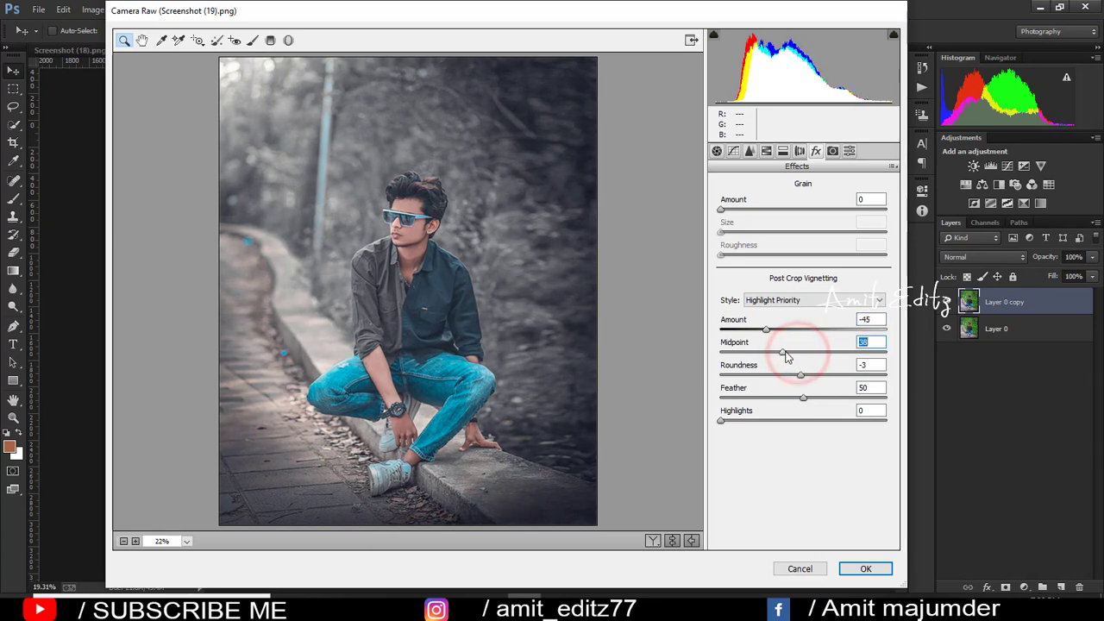
Step: Draw graduated filters from the top-right and lower-right corners at Exposure -1.65
{"action": "left_click", "coordinate": [269, 40]}
{"action": "left_click_drag", "start_coordinate": [827, 254], "coordinate": [795, 254]}
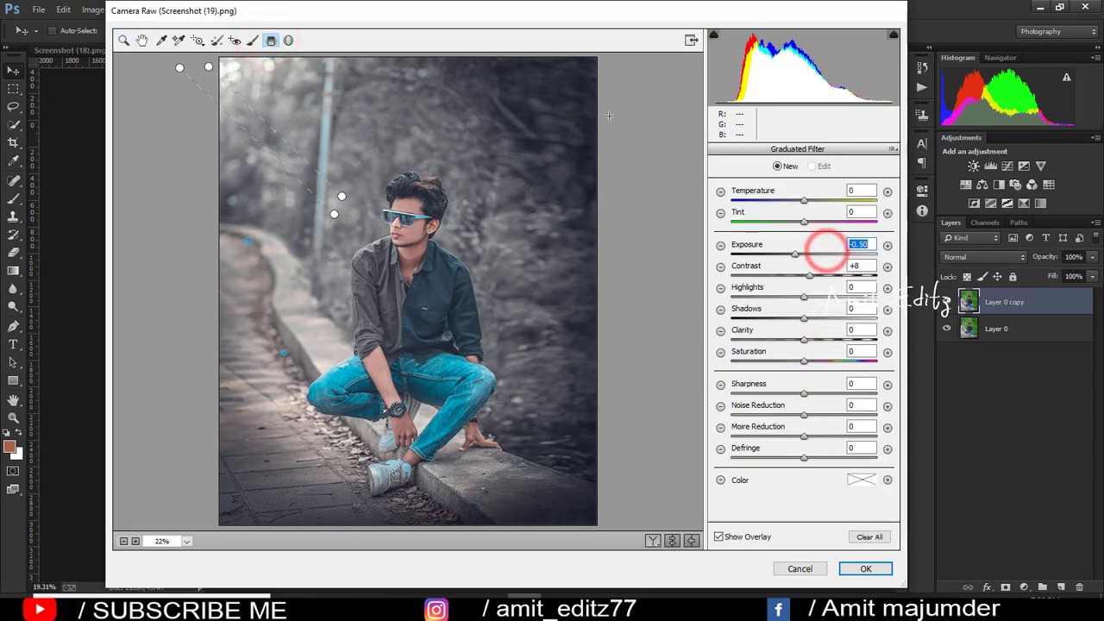
{"action": "mouse_move", "coordinate": [616, 67]}
{"action": "left_mouse_down"}
{"action": "mouse_move", "coordinate": [446, 204]}
{"action": "mouse_move", "coordinate": [465, 202]}
{"action": "left_mouse_up"}
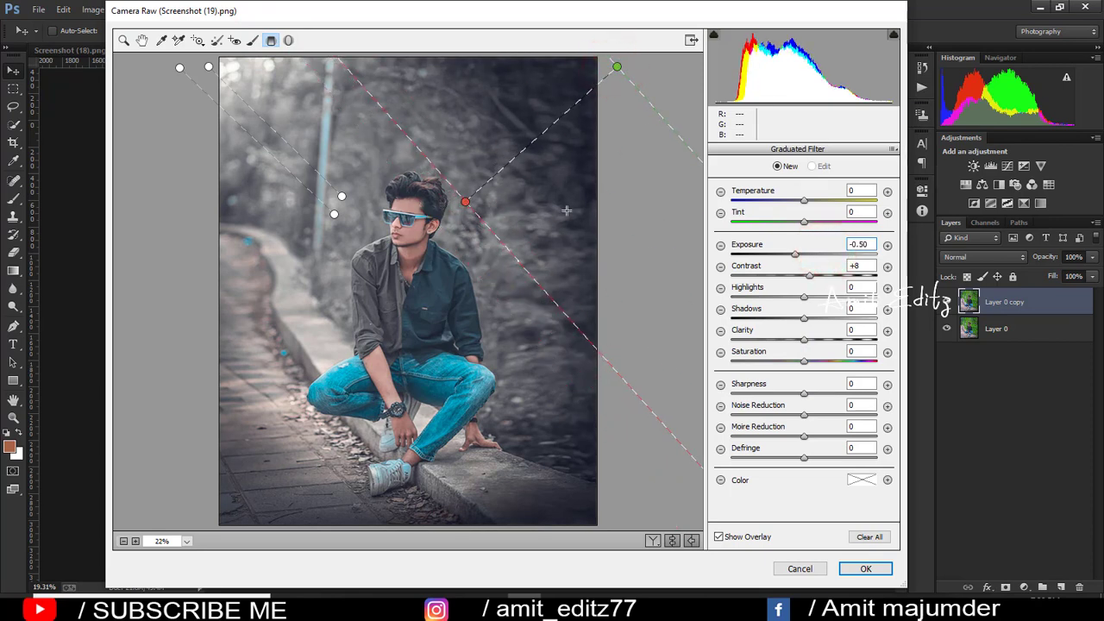
{"action": "left_click_drag", "start_coordinate": [794, 253], "coordinate": [774, 254]}
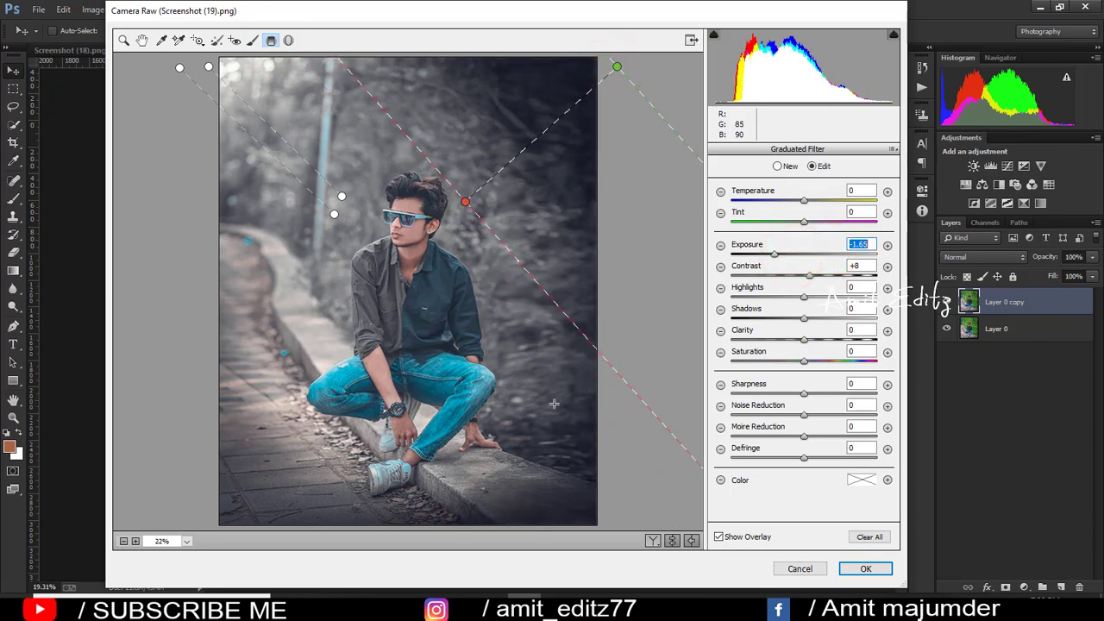
{"action": "mouse_move", "coordinate": [636, 477]}
{"action": "left_mouse_down"}
{"action": "mouse_move", "coordinate": [327, 344]}
{"action": "mouse_move", "coordinate": [548, 310]}
{"action": "left_mouse_up"}
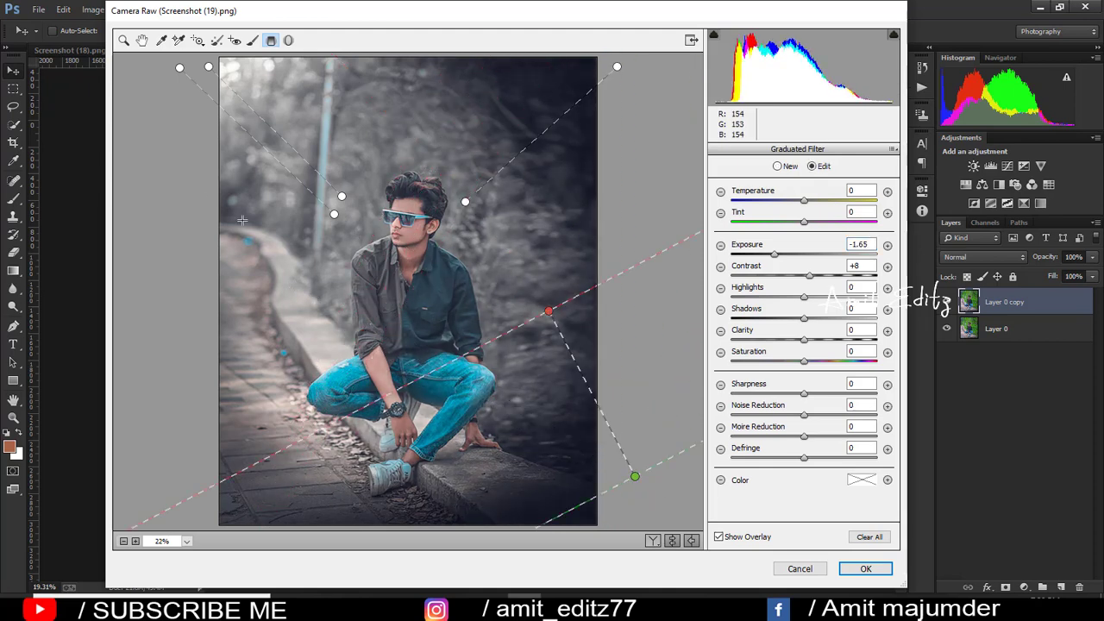
Step: Add a lower-left graduated filter over the path at Exposure +0.45
{"action": "left_click_drag", "start_coordinate": [177, 452], "coordinate": [283, 264]}
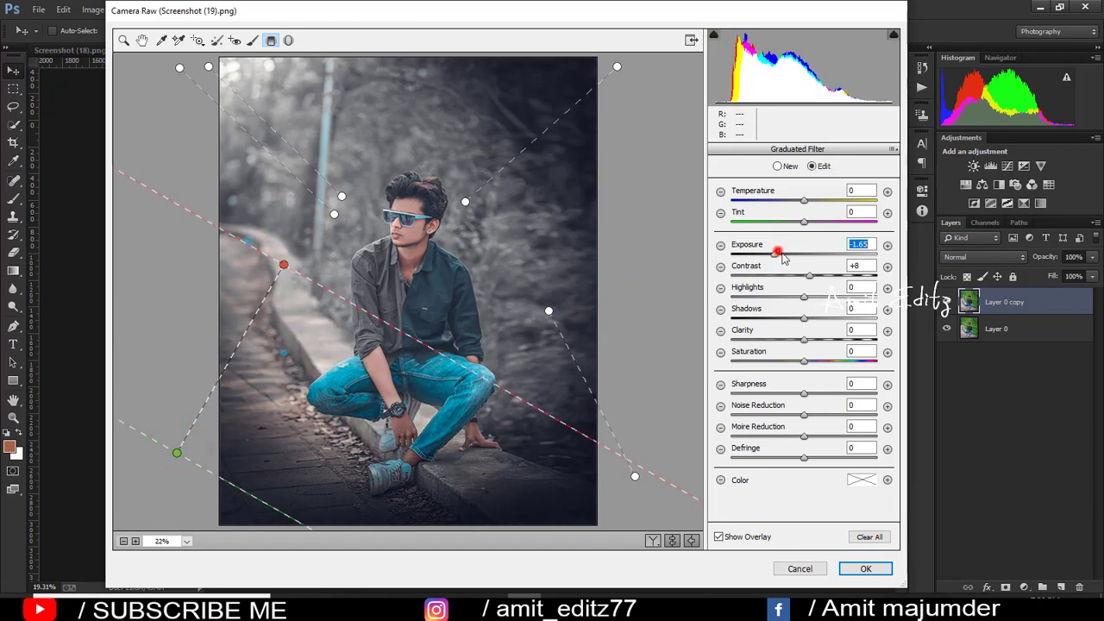
{"action": "left_click_drag", "start_coordinate": [783, 257], "coordinate": [811, 255]}
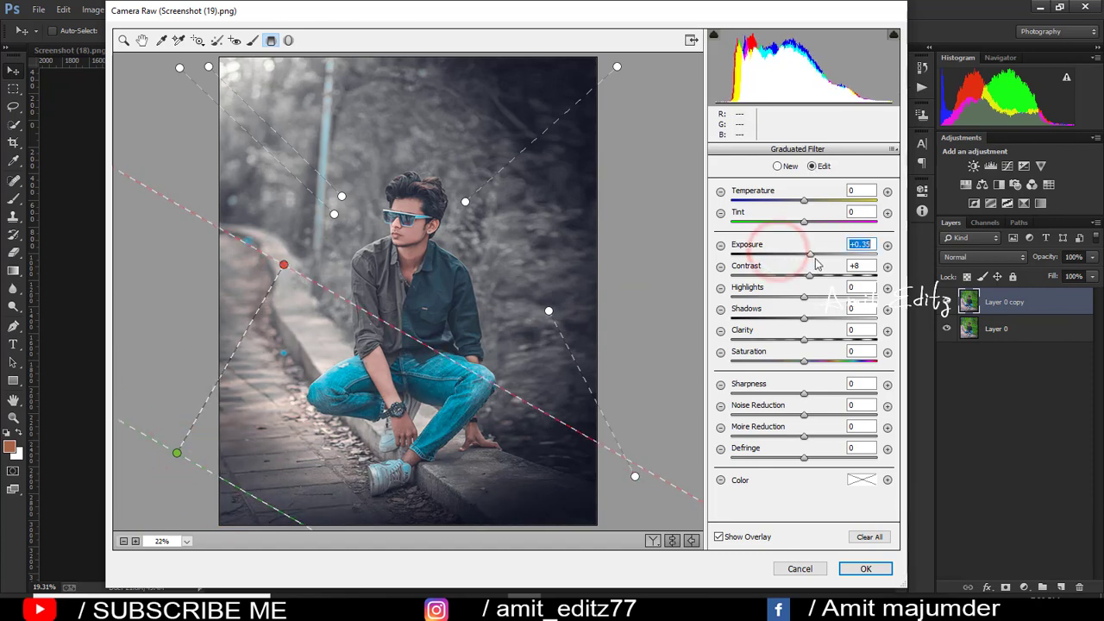
{"action": "left_click", "coordinate": [123, 40]}
Step: Draw a radial filter oval around the seated man, deleting a misplaced first attempt
{"action": "left_click", "coordinate": [289, 40]}
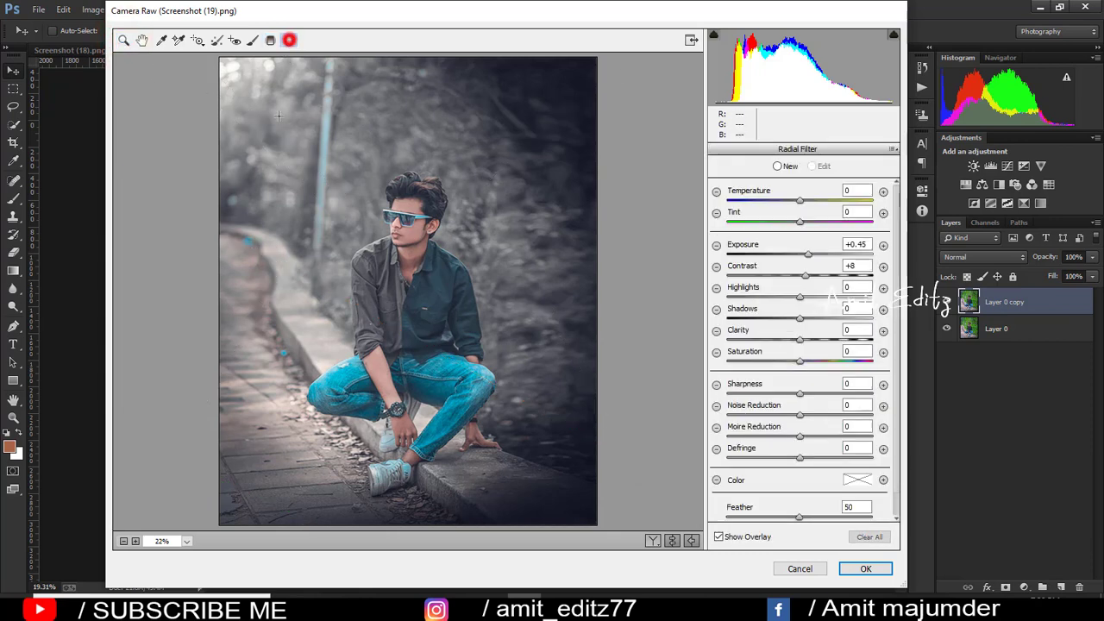
{"action": "left_click_drag", "start_coordinate": [251, 167], "coordinate": [378, 353]}
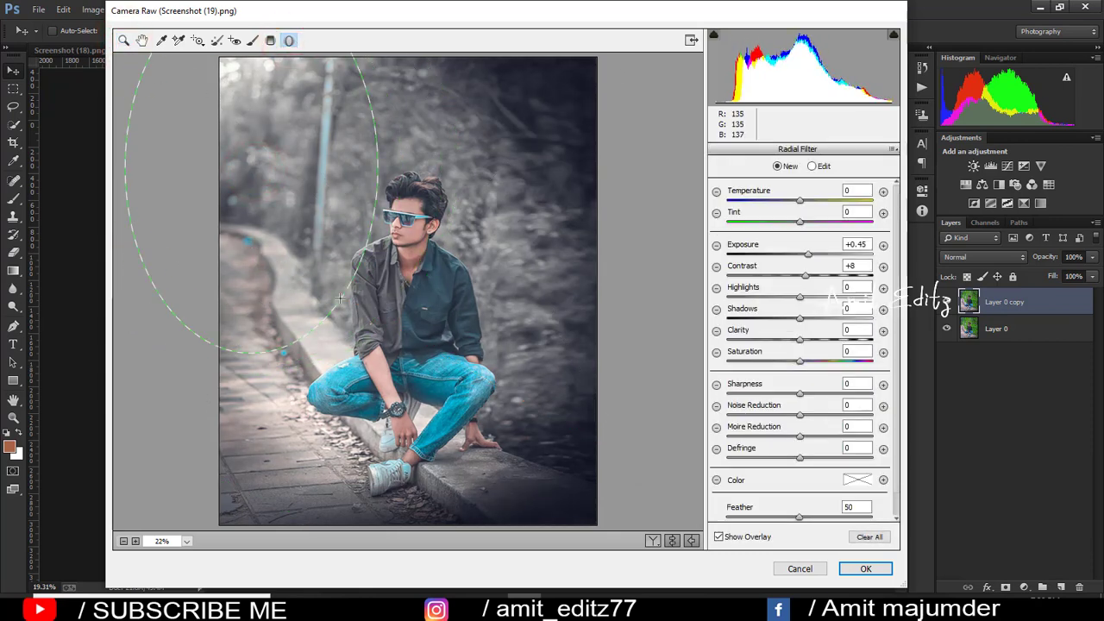
{"action": "left_click_drag", "start_coordinate": [327, 387], "coordinate": [410, 324]}
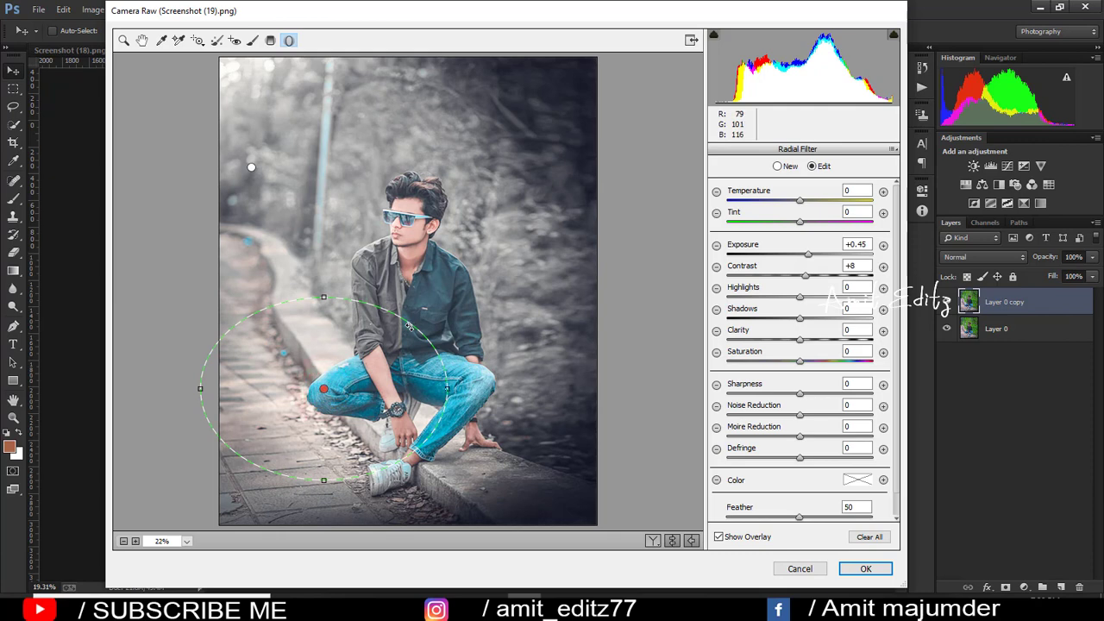
{"action": "key", "text": "Delete"}
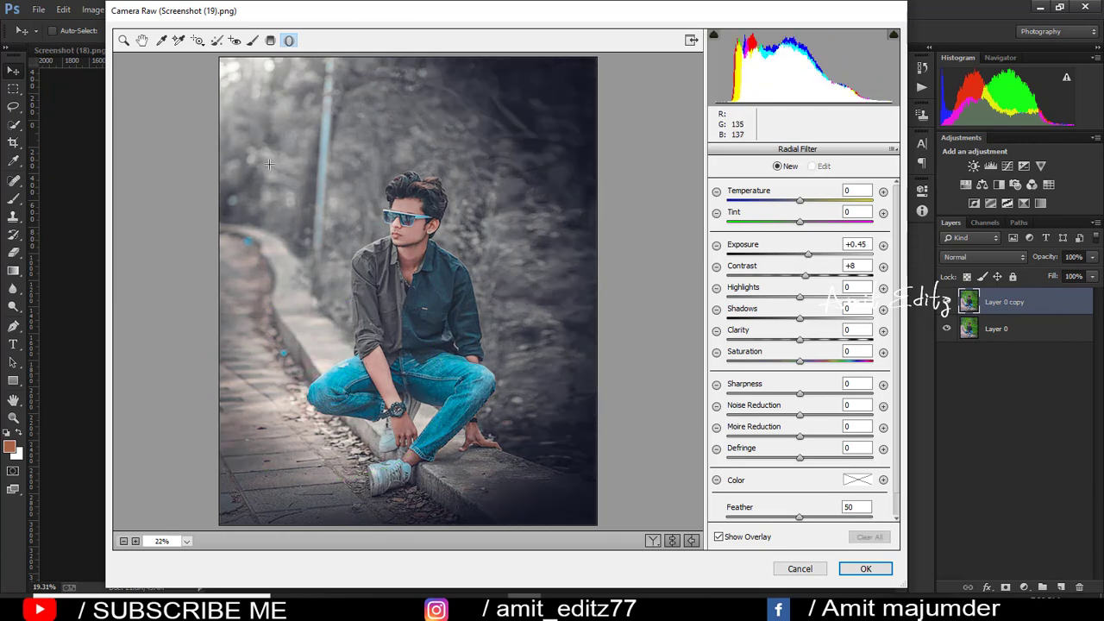
{"action": "left_click_drag", "start_coordinate": [272, 168], "coordinate": [375, 348]}
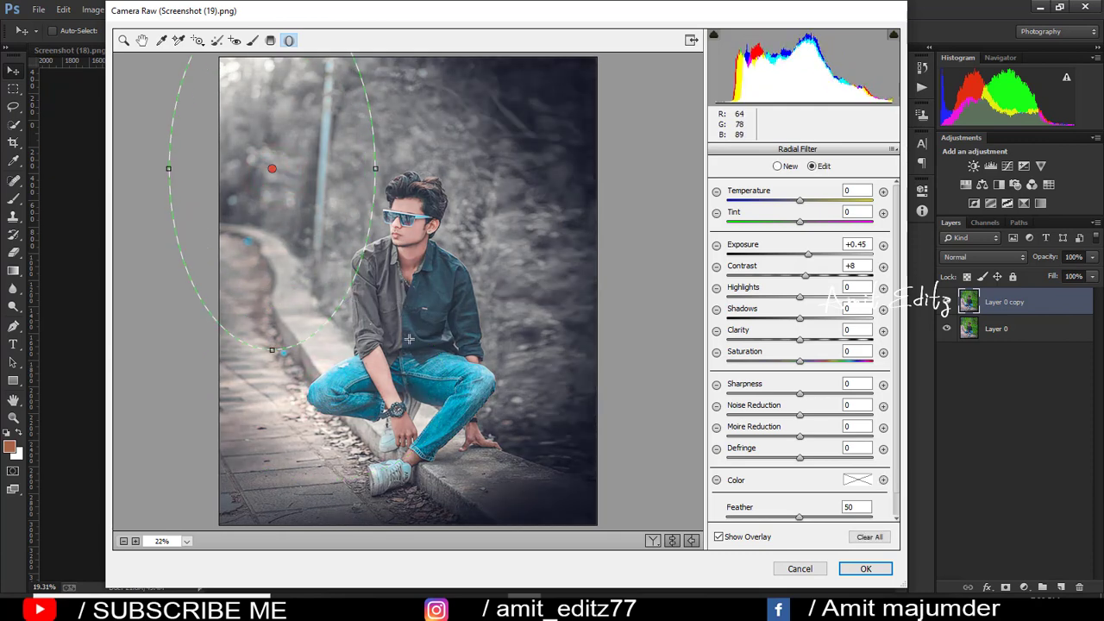
{"action": "left_click_drag", "start_coordinate": [308, 361], "coordinate": [361, 298]}
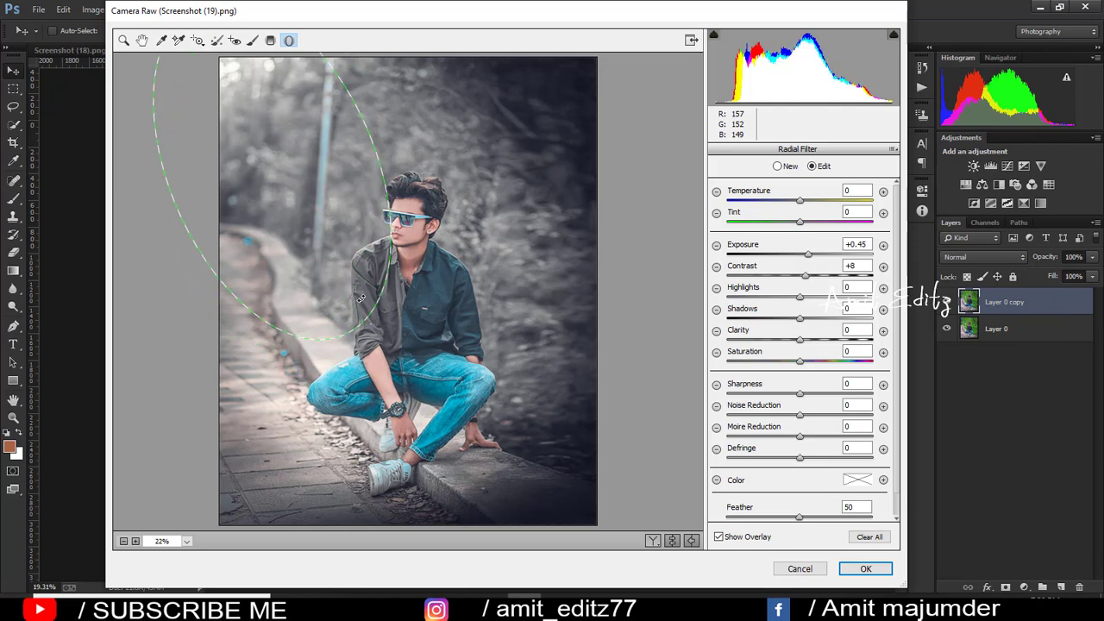
{"action": "left_click_drag", "start_coordinate": [296, 198], "coordinate": [395, 242]}
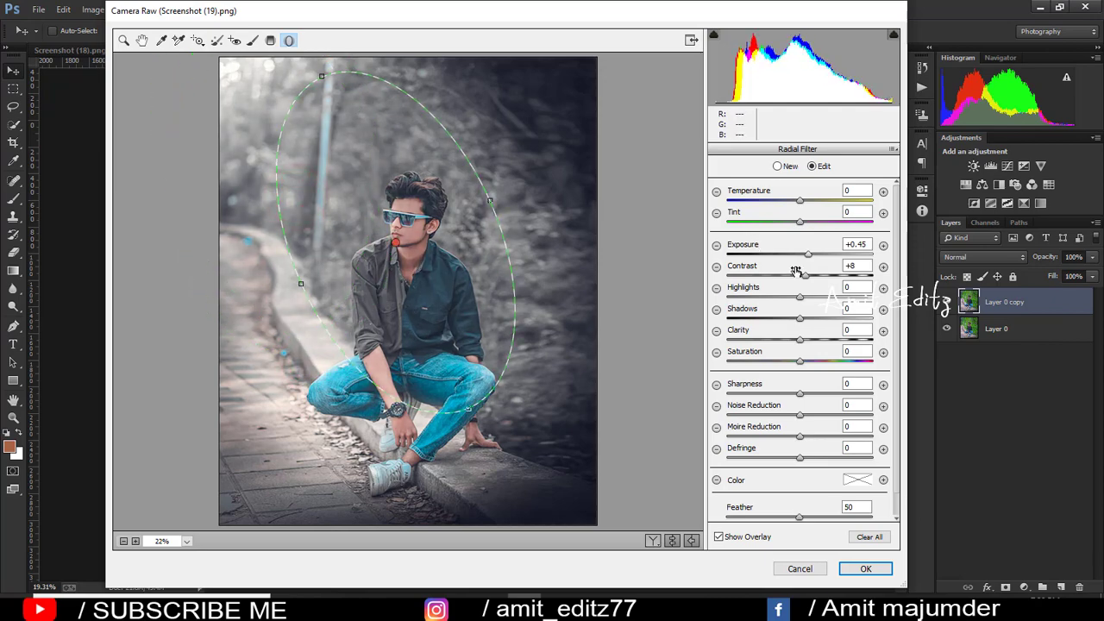
Step: Set the outside exposure to -0.50 and enlarge the oval into a more upright shape
{"action": "mouse_move", "coordinate": [808, 254]}
{"action": "left_mouse_down"}
{"action": "mouse_move", "coordinate": [779, 254]}
{"action": "mouse_move", "coordinate": [793, 259]}
{"action": "left_mouse_up"}
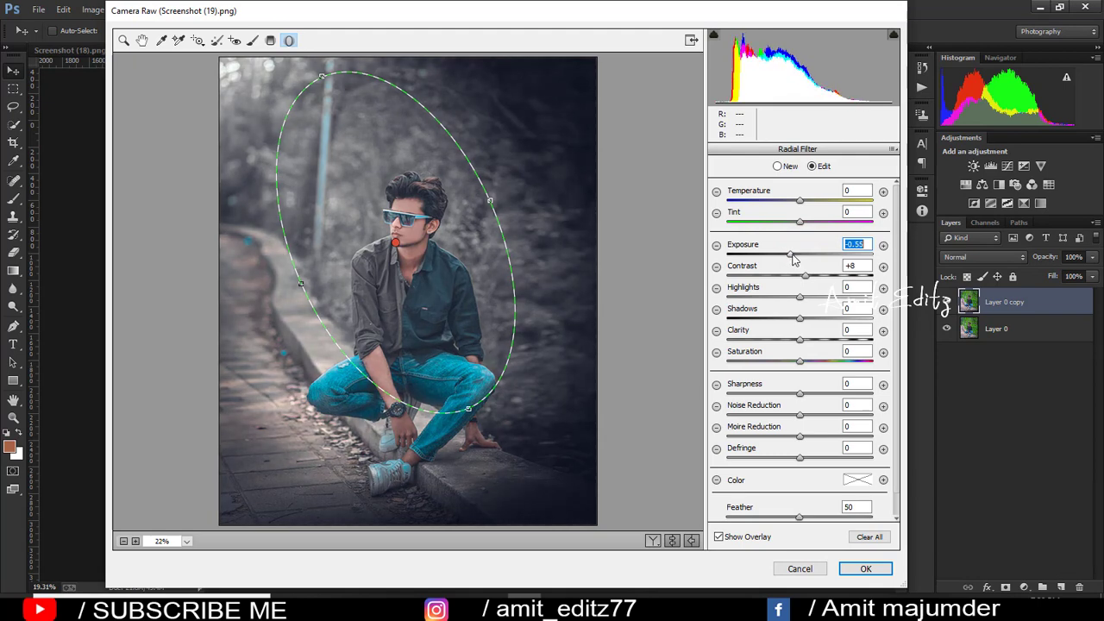
{"action": "left_click_drag", "start_coordinate": [506, 397], "coordinate": [500, 359]}
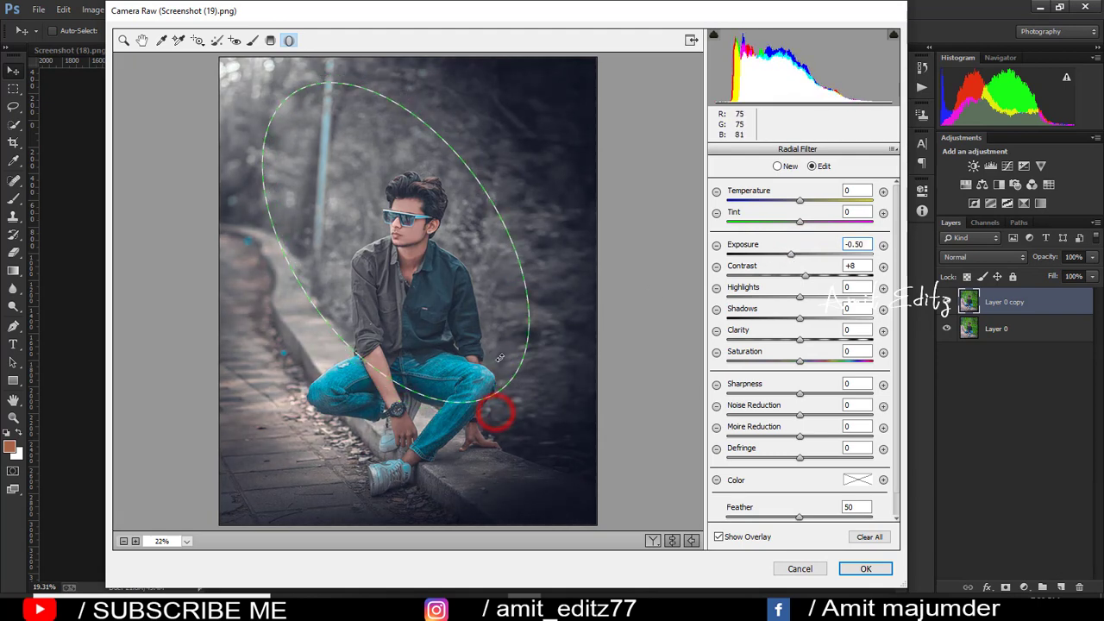
{"action": "left_click_drag", "start_coordinate": [291, 93], "coordinate": [274, 104]}
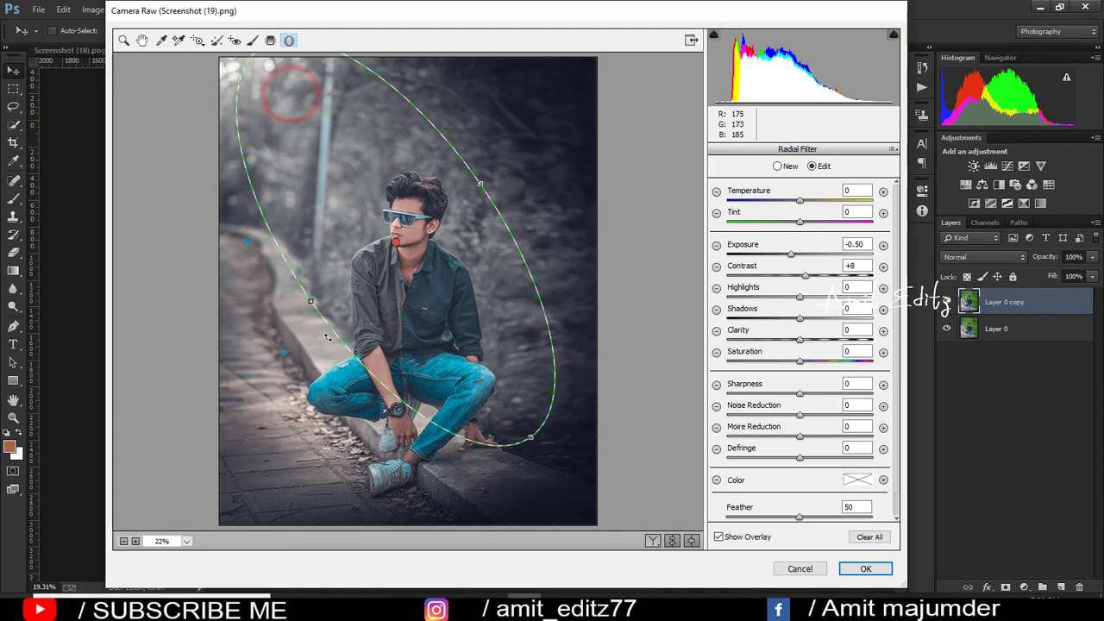
{"action": "mouse_move", "coordinate": [312, 303]}
{"action": "left_mouse_down"}
{"action": "mouse_move", "coordinate": [336, 272]}
{"action": "mouse_move", "coordinate": [333, 254]}
{"action": "left_mouse_up"}
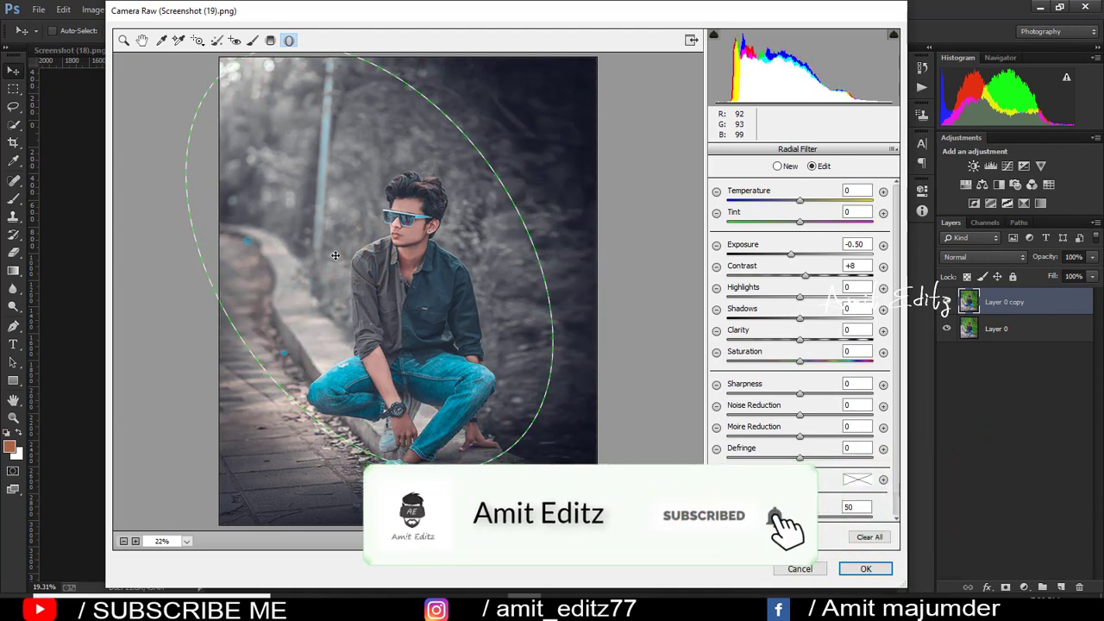
{"action": "left_click", "coordinate": [123, 41]}
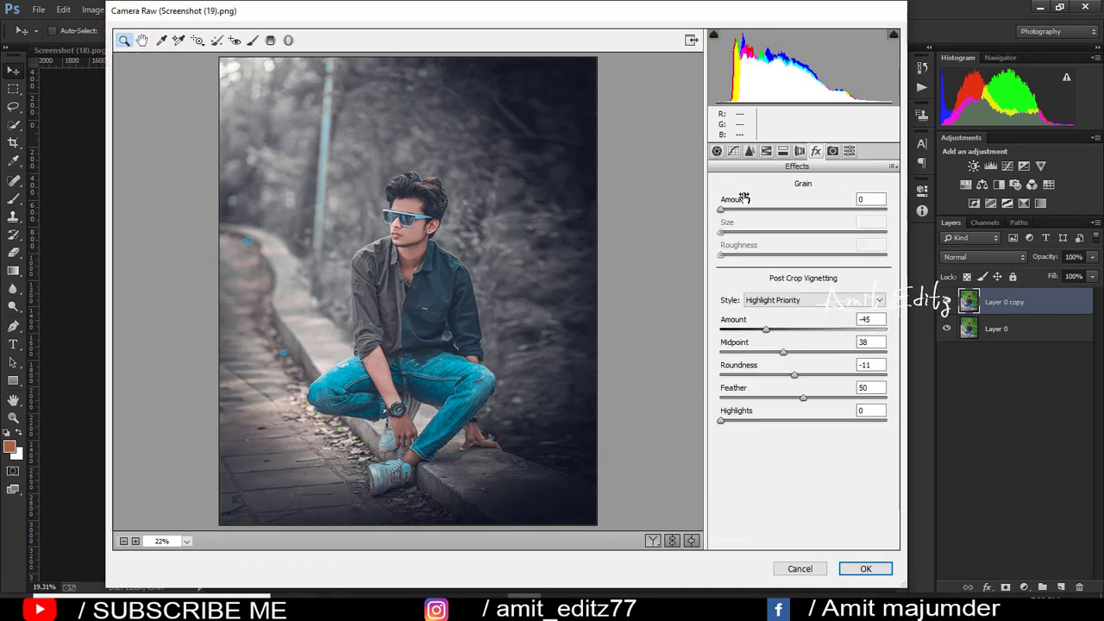
Step: Look over the HSL saturation and luminance adjustments
{"action": "left_click", "coordinate": [766, 151]}
{"action": "left_click", "coordinate": [755, 204]}
{"action": "left_click", "coordinate": [797, 204]}
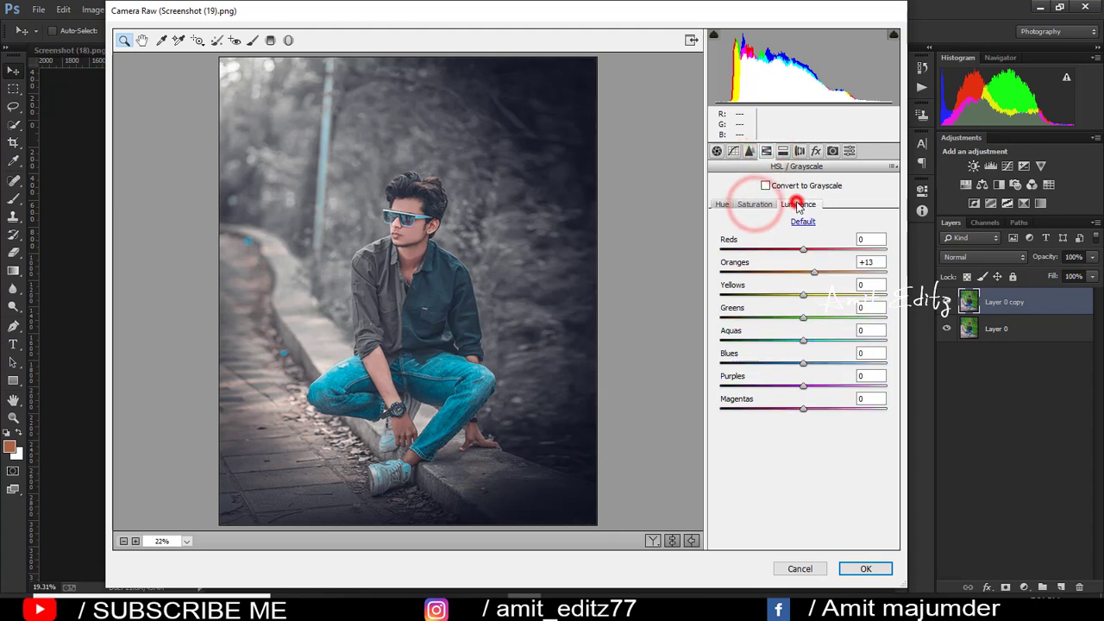
Step: In Split Toning, tint the highlights slightly teal and give the shadows a lightly saturated blue hue
{"action": "left_click", "coordinate": [782, 151]}
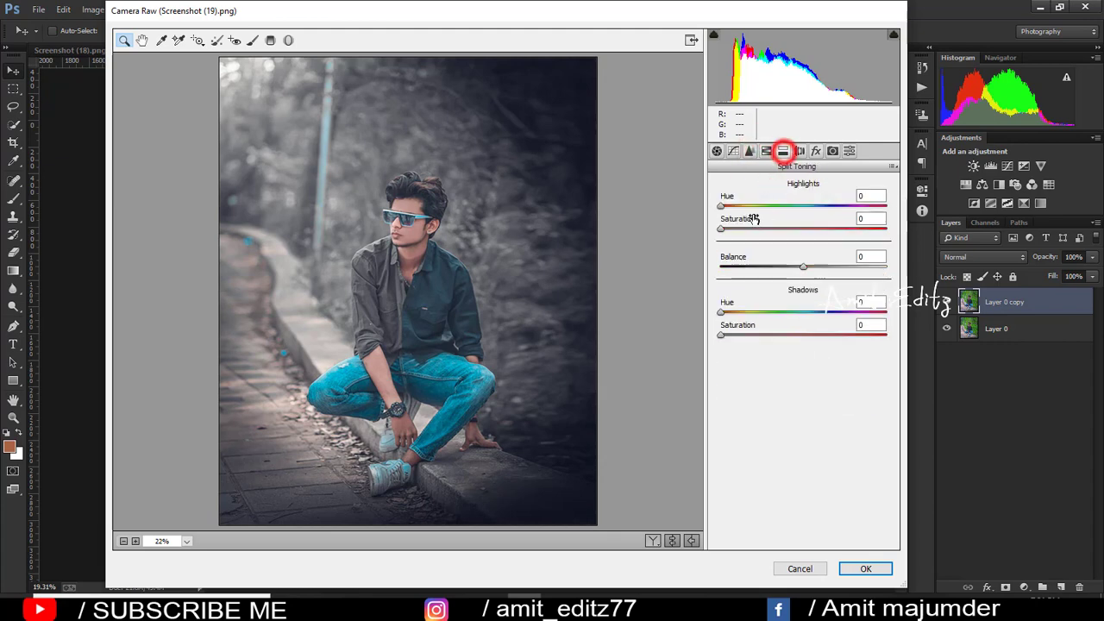
{"action": "left_click_drag", "start_coordinate": [723, 228], "coordinate": [740, 229]}
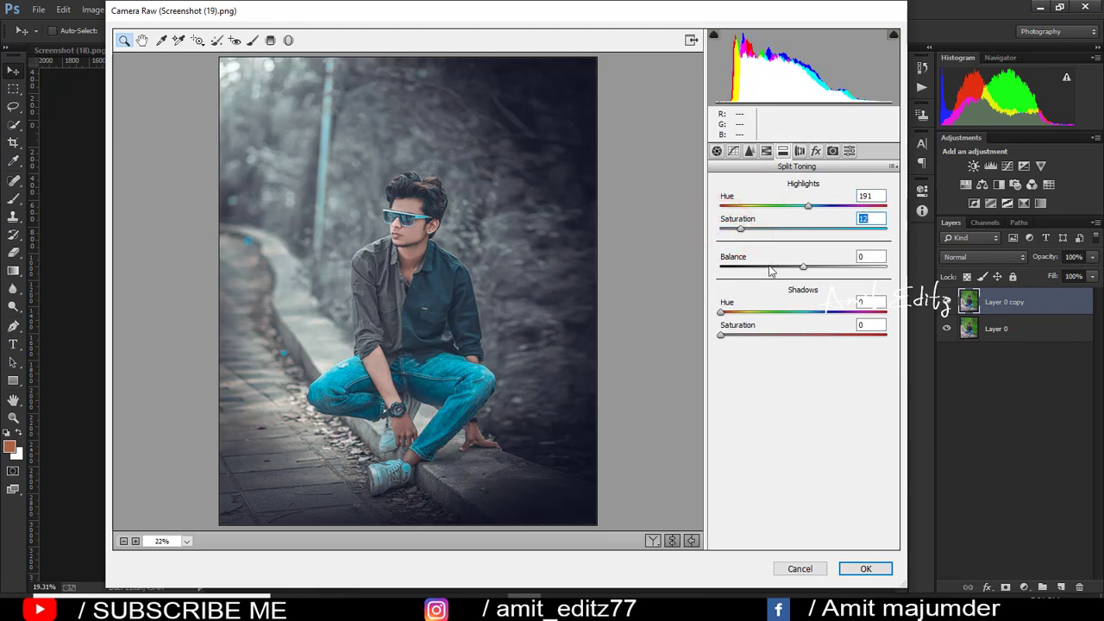
{"action": "left_click_drag", "start_coordinate": [721, 312], "coordinate": [820, 312]}
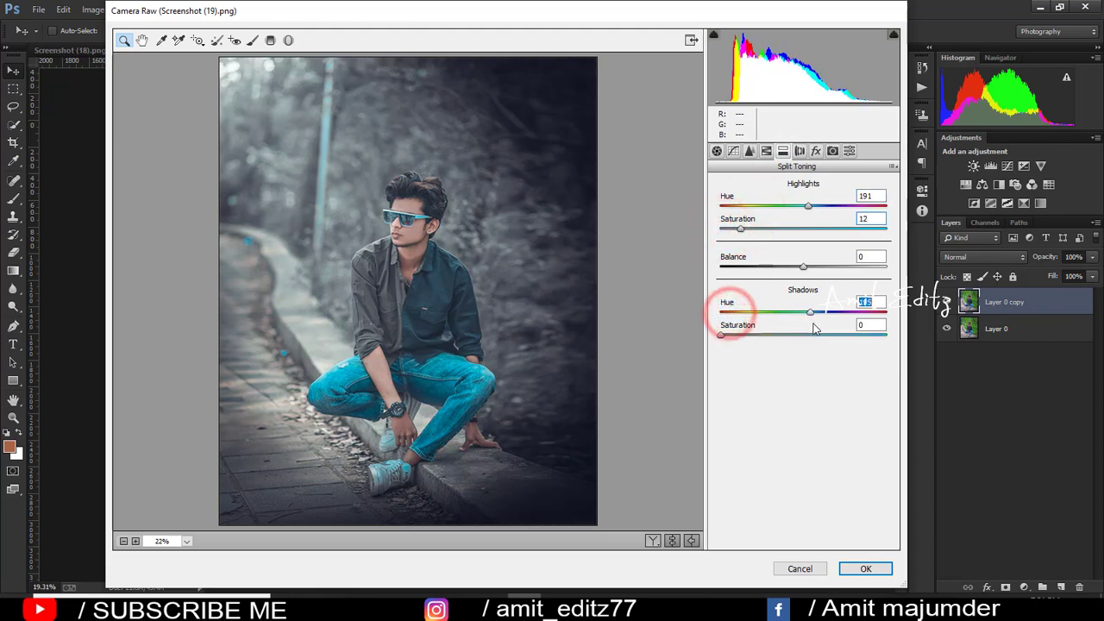
{"action": "left_click_drag", "start_coordinate": [721, 337], "coordinate": [732, 336]}
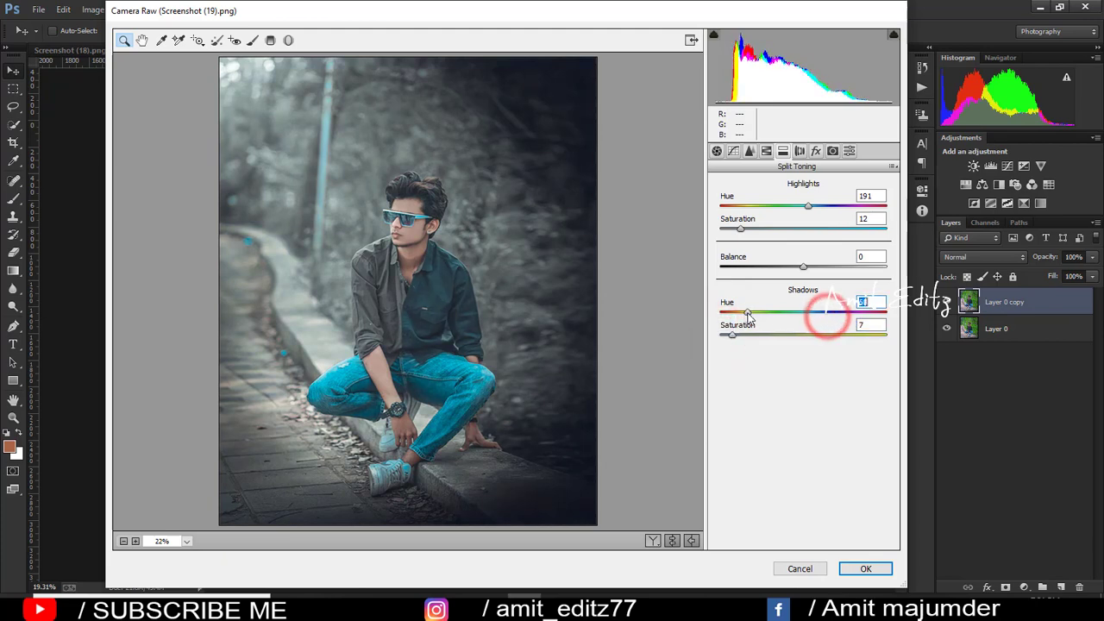
Step: Try several shadow hues, settle toward blue, and drop Shadows Saturation to about 1
{"action": "left_click_drag", "start_coordinate": [823, 313], "coordinate": [719, 314]}
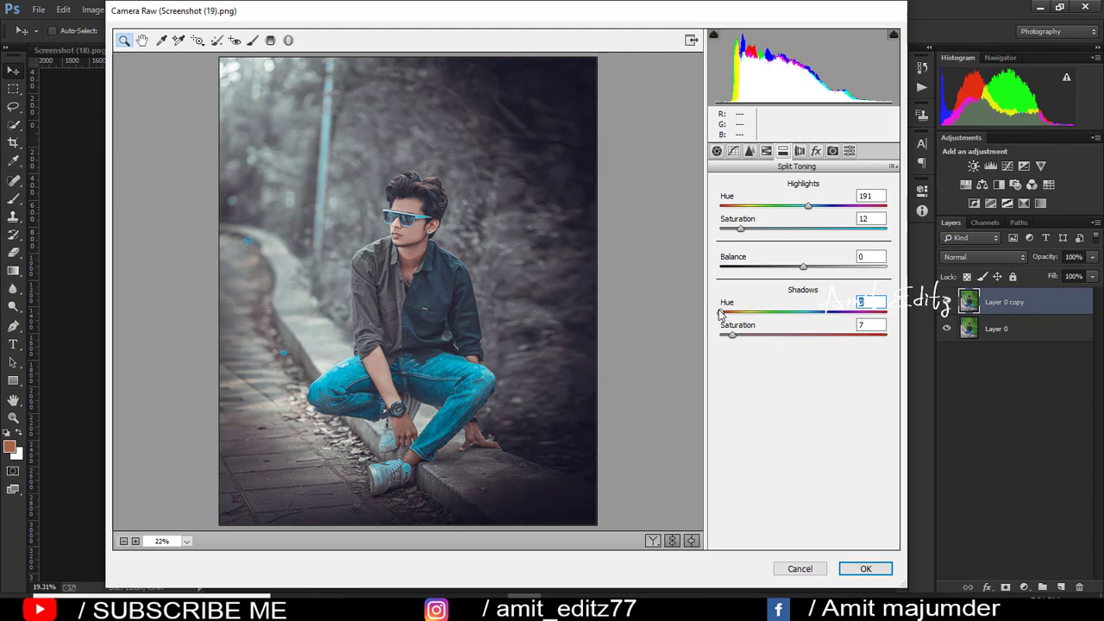
{"action": "left_click_drag", "start_coordinate": [723, 315], "coordinate": [790, 326]}
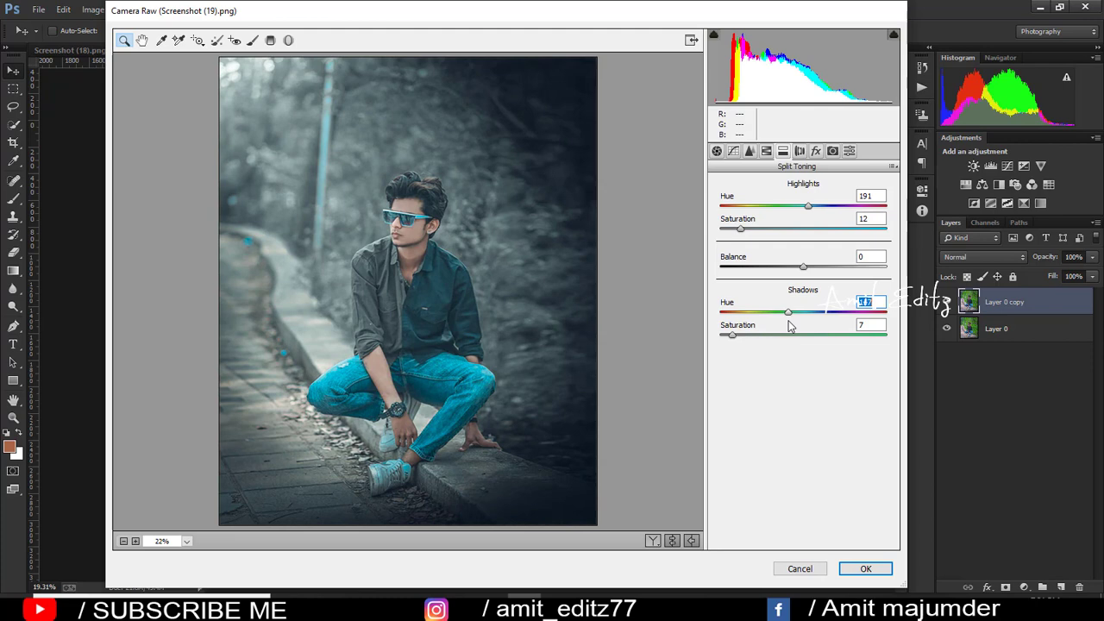
{"action": "left_click_drag", "start_coordinate": [788, 326], "coordinate": [818, 328]}
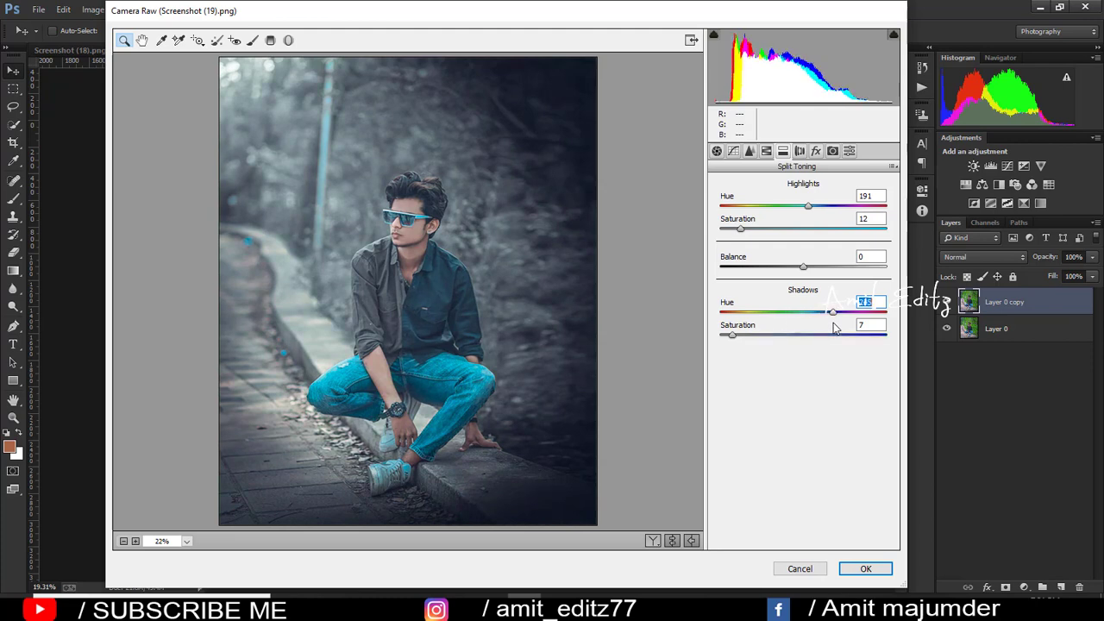
{"action": "left_click_drag", "start_coordinate": [823, 325], "coordinate": [831, 325]}
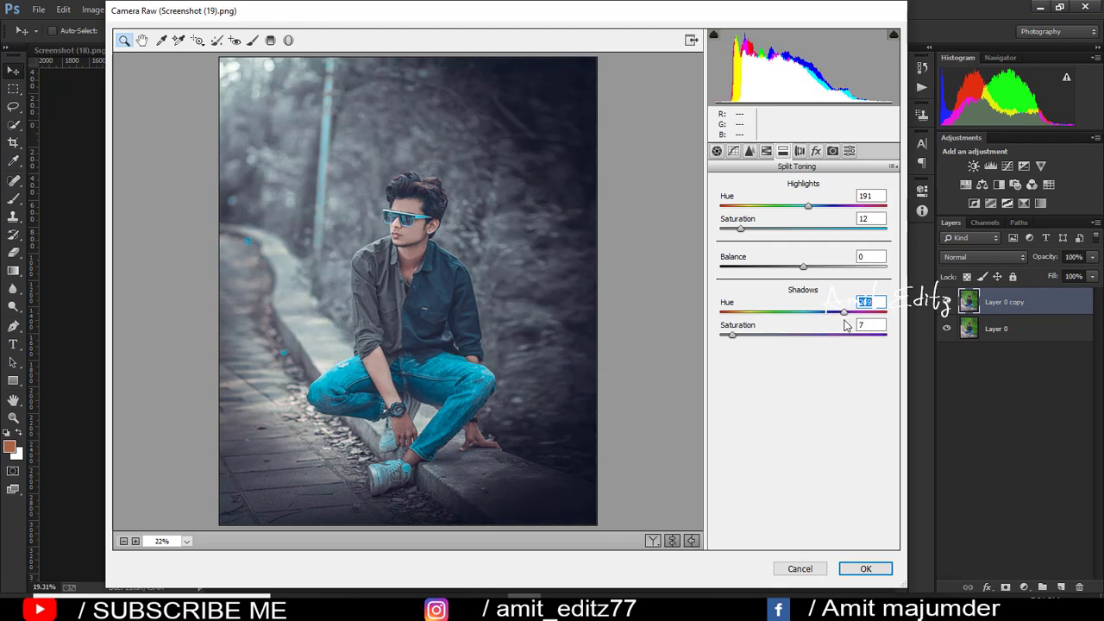
{"action": "mouse_move", "coordinate": [835, 324]}
{"action": "left_mouse_down"}
{"action": "mouse_move", "coordinate": [814, 320]}
{"action": "mouse_move", "coordinate": [859, 325]}
{"action": "left_mouse_up"}
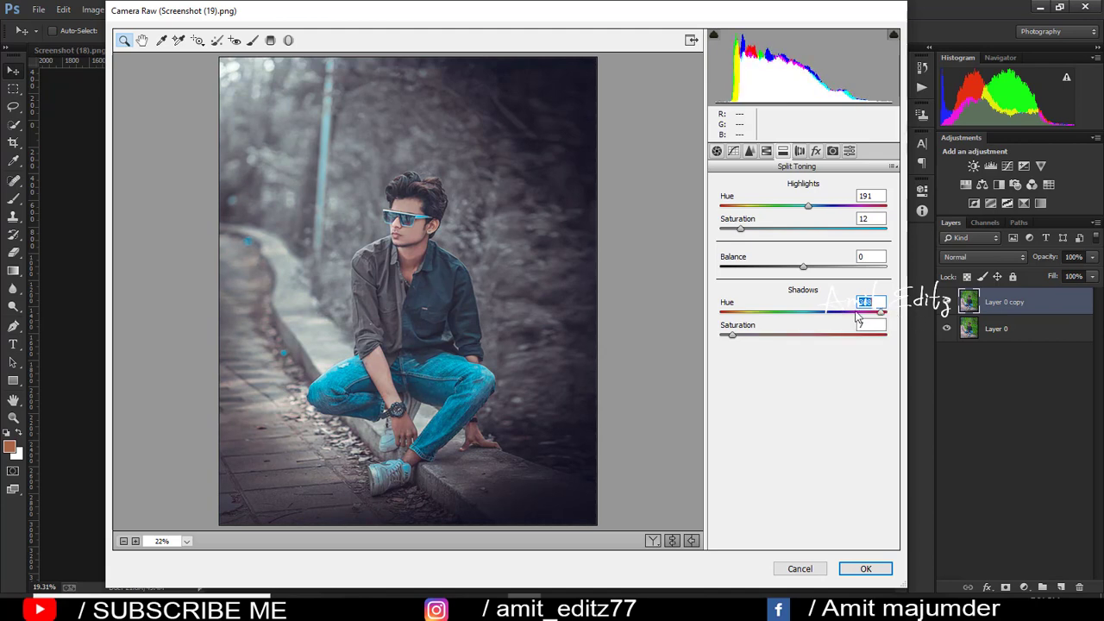
{"action": "mouse_move", "coordinate": [858, 317]}
{"action": "left_mouse_down"}
{"action": "mouse_move", "coordinate": [735, 306]}
{"action": "mouse_move", "coordinate": [749, 307]}
{"action": "left_mouse_up"}
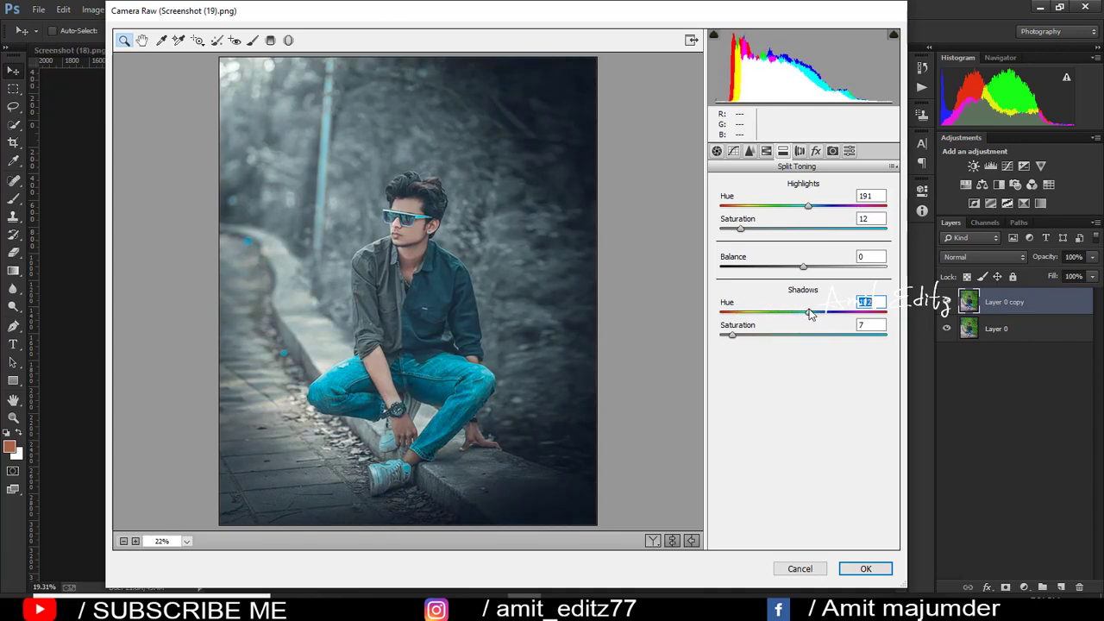
{"action": "left_click_drag", "start_coordinate": [786, 311], "coordinate": [709, 301]}
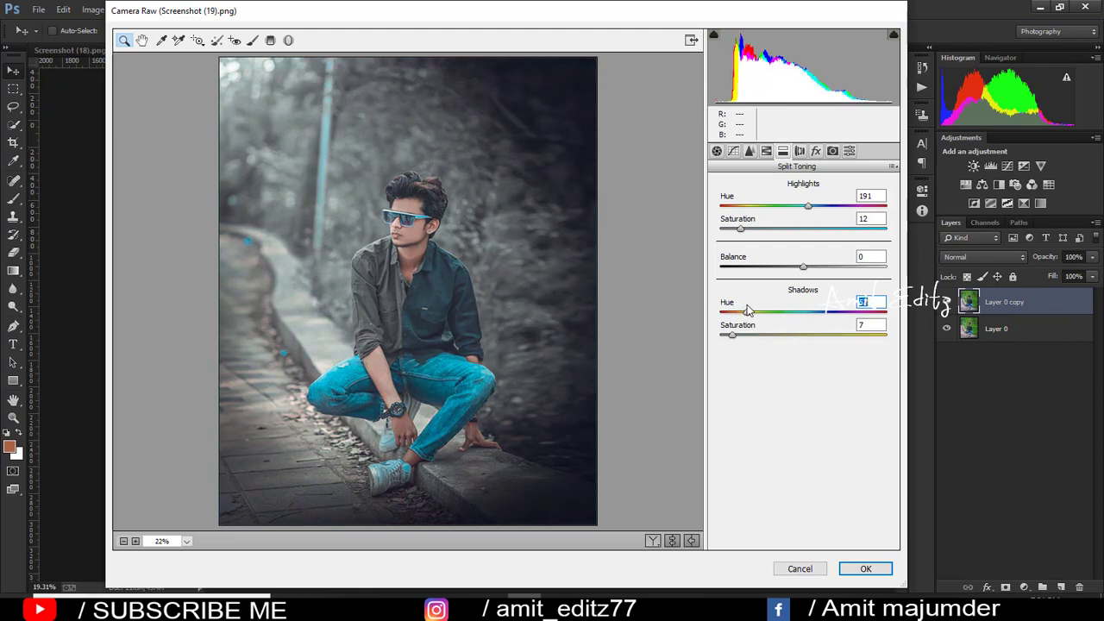
{"action": "mouse_move", "coordinate": [780, 315]}
{"action": "left_mouse_down"}
{"action": "mouse_move", "coordinate": [830, 321]}
{"action": "mouse_move", "coordinate": [816, 320]}
{"action": "left_mouse_up"}
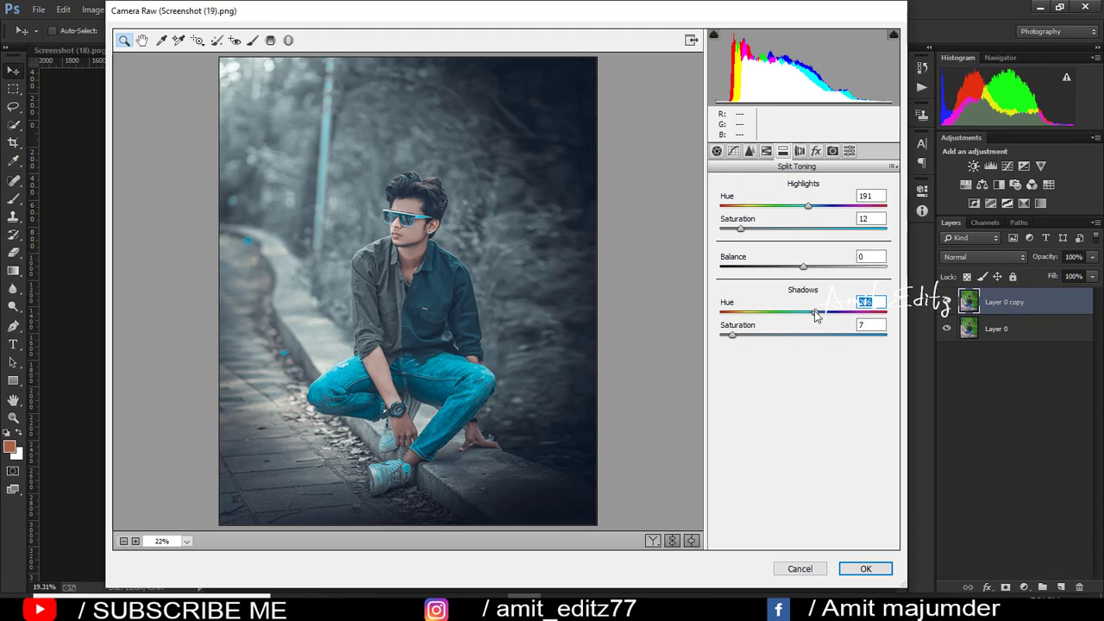
{"action": "left_click_drag", "start_coordinate": [817, 316], "coordinate": [870, 324]}
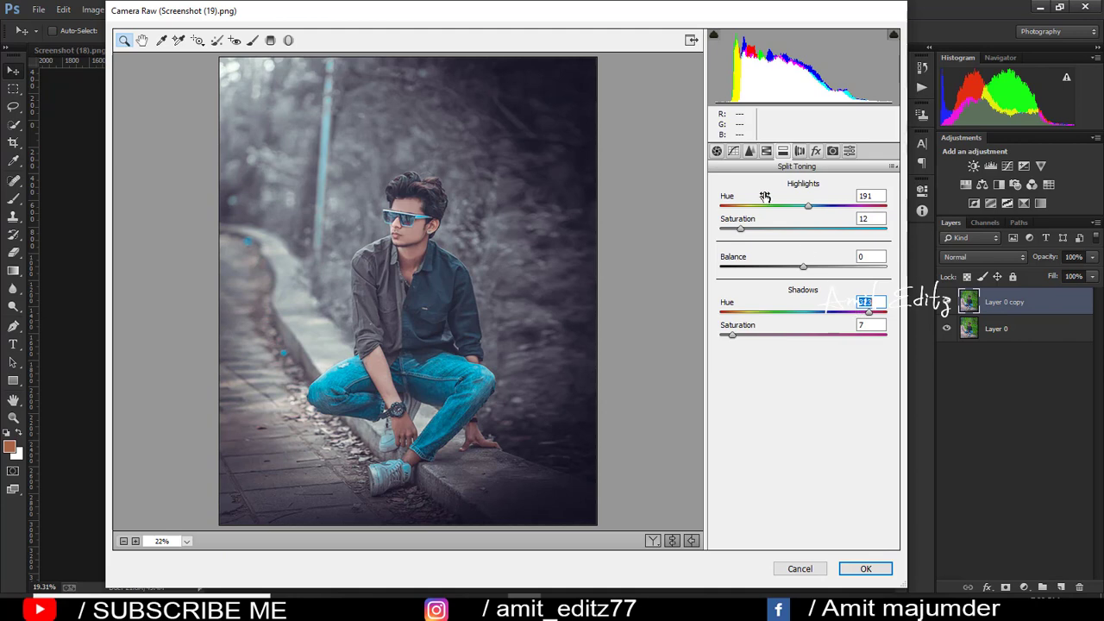
{"action": "left_click_drag", "start_coordinate": [732, 334], "coordinate": [723, 336]}
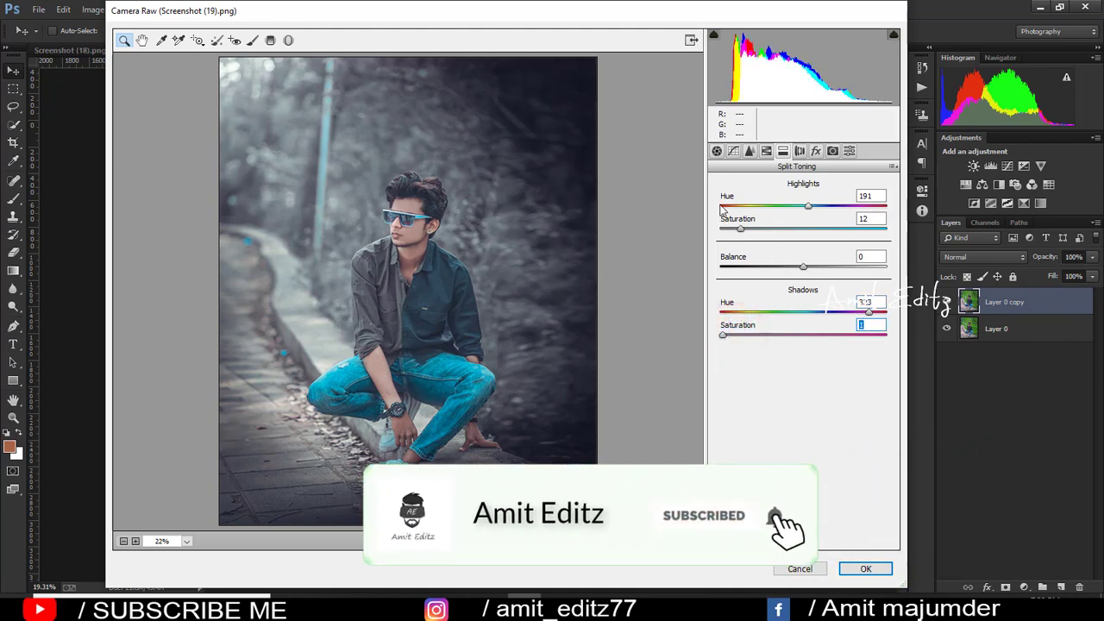
Step: Raise contrast and add sharpening plus luminance noise reduction
{"action": "left_click", "coordinate": [717, 151]}
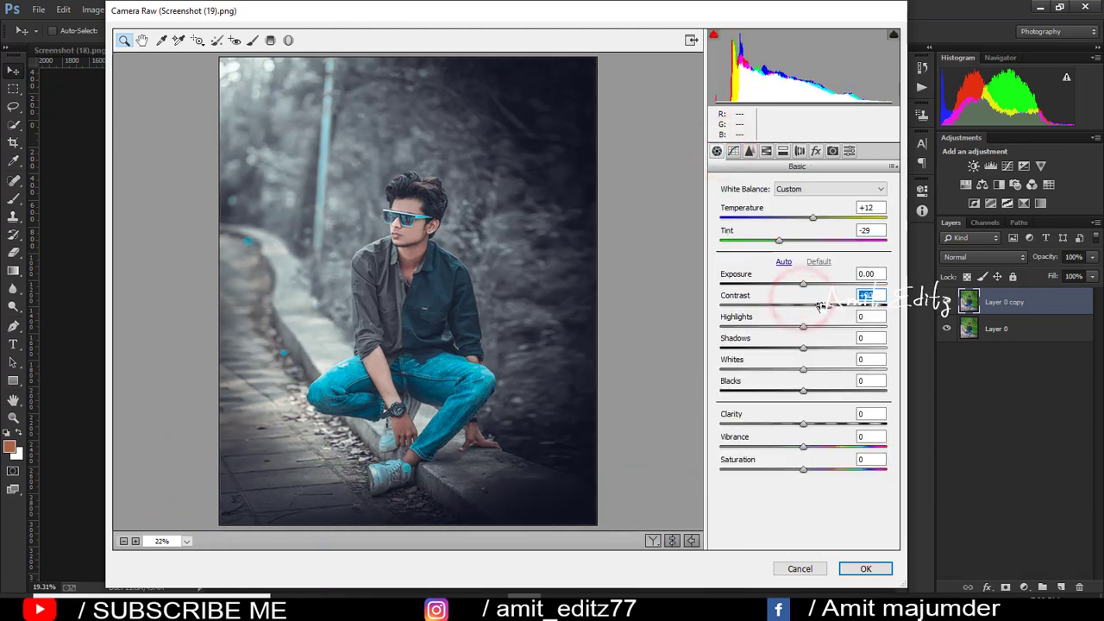
{"action": "left_click_drag", "start_coordinate": [824, 307], "coordinate": [818, 304]}
{"action": "left_click", "coordinate": [750, 152]}
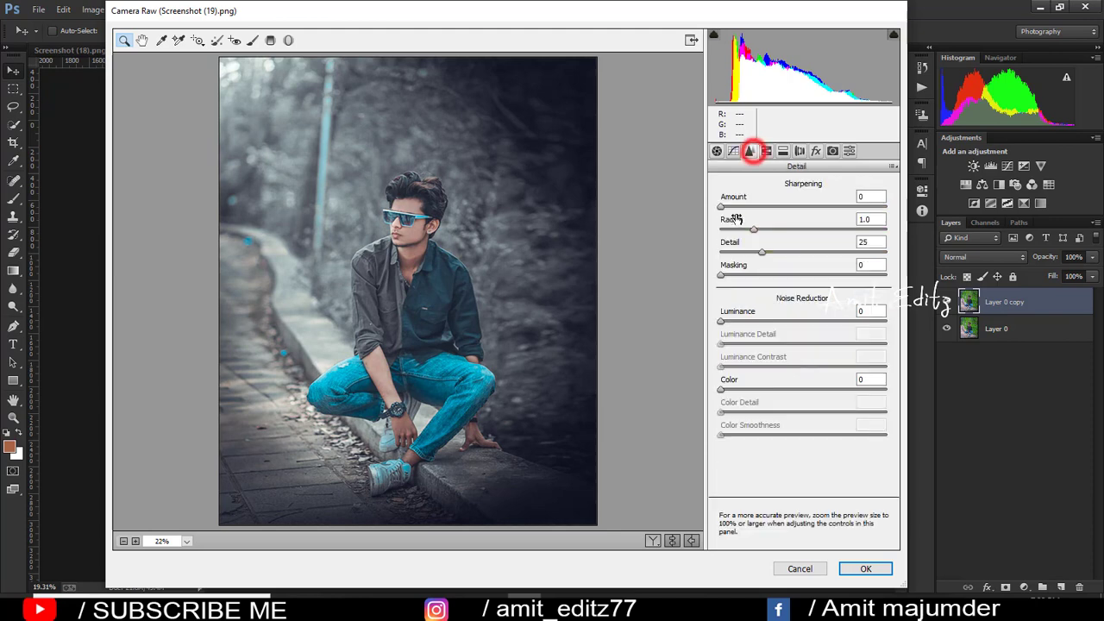
{"action": "left_click", "coordinate": [739, 205]}
{"action": "left_click", "coordinate": [743, 320]}
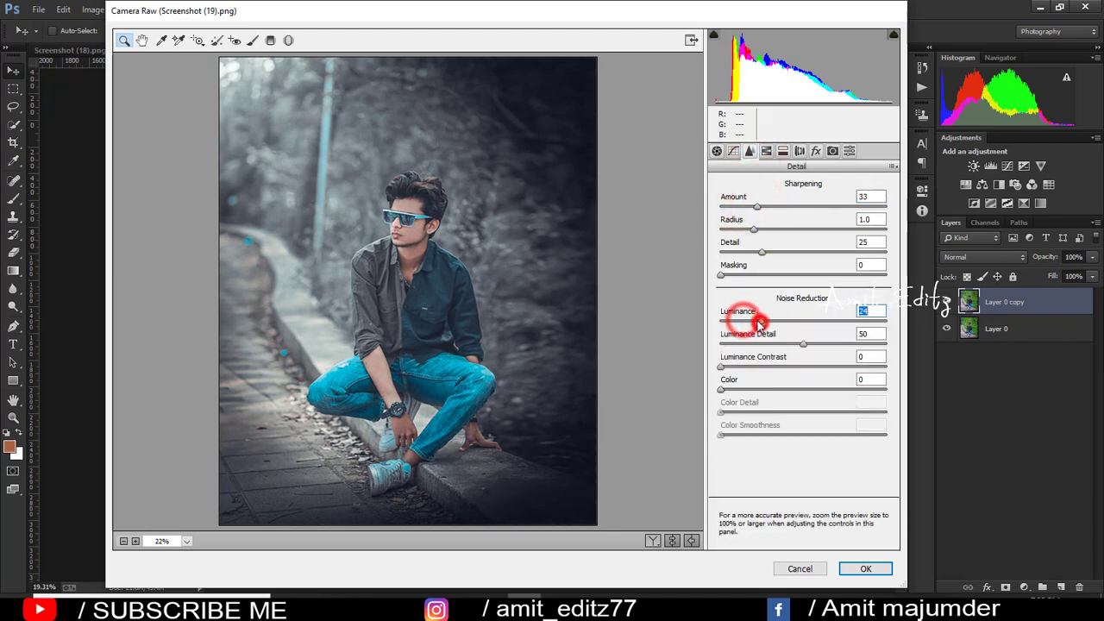
Step: Set Shadows to -53 and Blacks to -3 in the Basic panel
{"action": "left_click", "coordinate": [716, 150]}
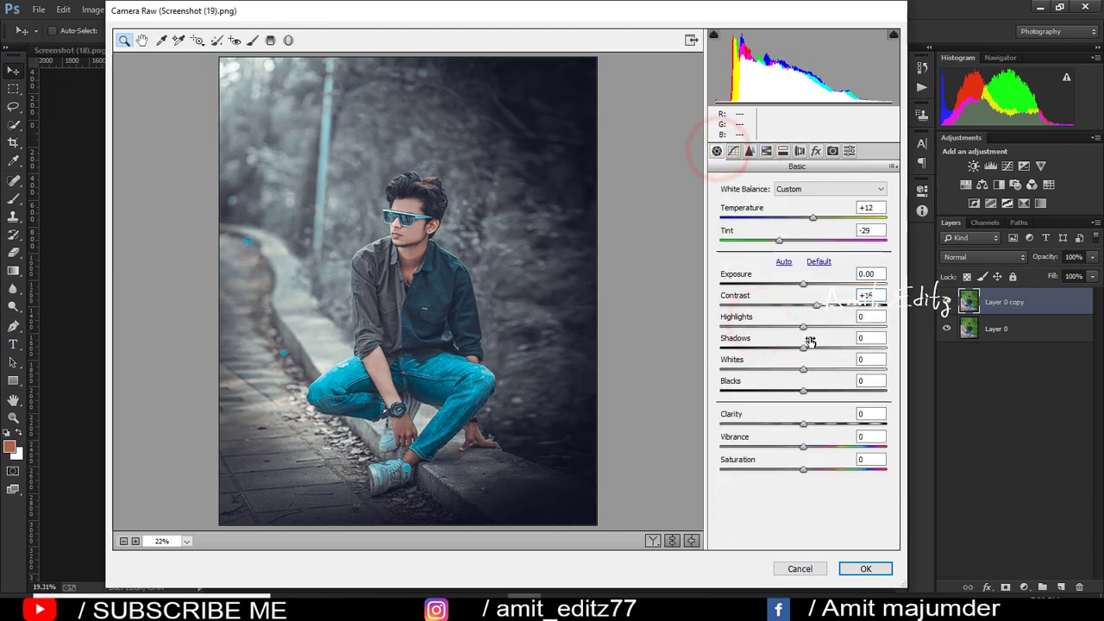
{"action": "mouse_move", "coordinate": [803, 348]}
{"action": "left_mouse_down"}
{"action": "mouse_move", "coordinate": [851, 349]}
{"action": "mouse_move", "coordinate": [760, 339]}
{"action": "left_mouse_up"}
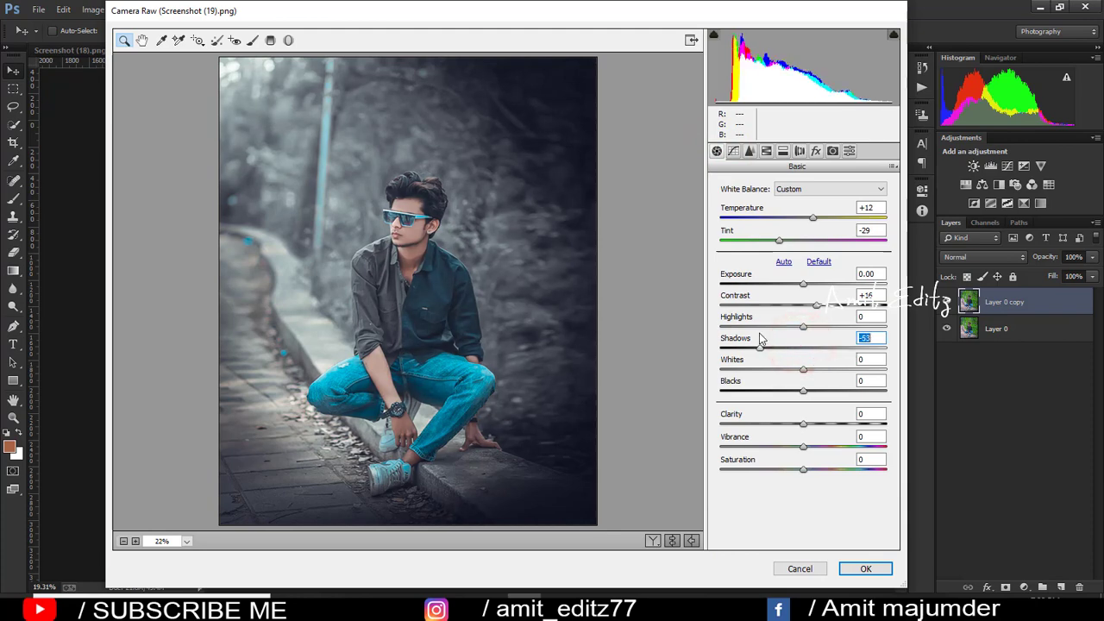
{"action": "mouse_move", "coordinate": [803, 391]}
{"action": "left_mouse_down"}
{"action": "mouse_move", "coordinate": [822, 391]}
{"action": "mouse_move", "coordinate": [800, 390]}
{"action": "mouse_move", "coordinate": [817, 470]}
{"action": "left_mouse_up"}
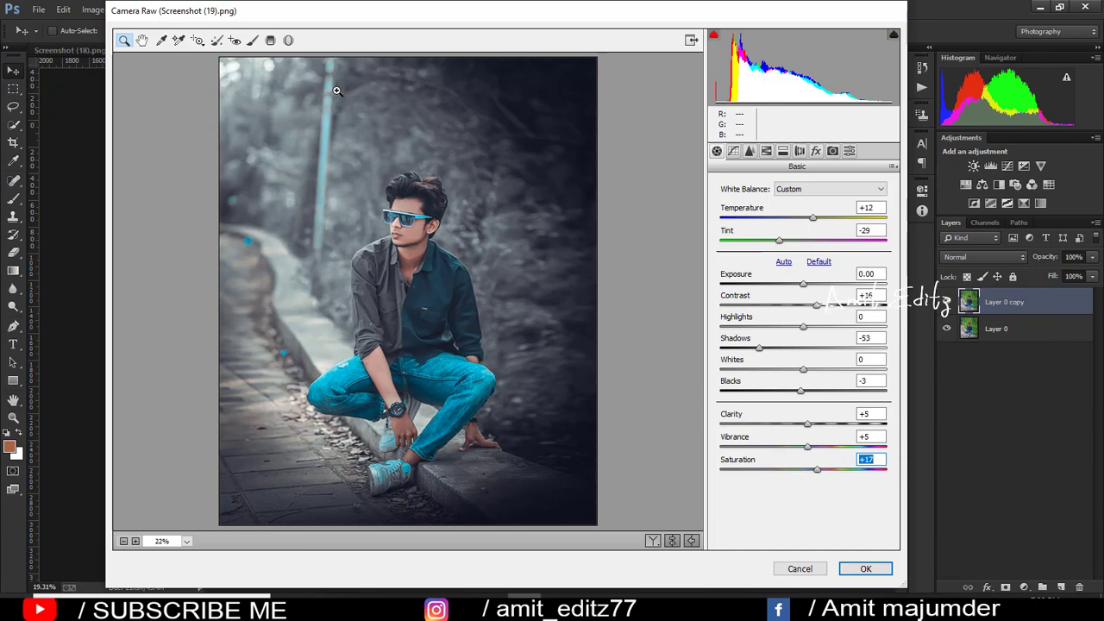
Step: Save all current Camera Raw settings as the .xmp preset 'INSTTING PR' on the Desktop
{"action": "left_click", "coordinate": [892, 168]}
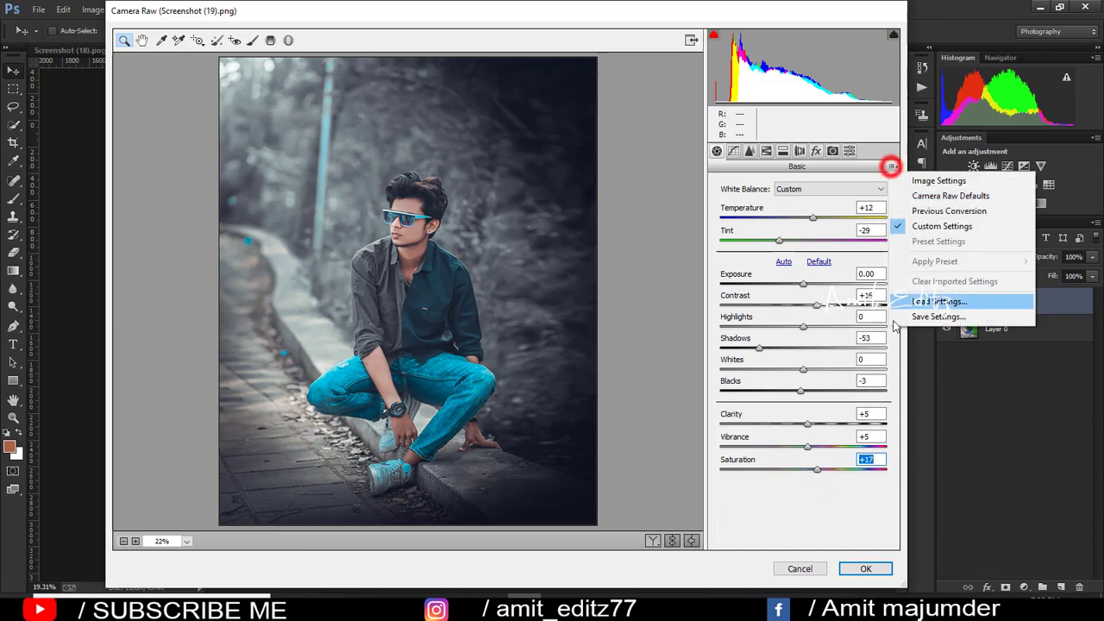
{"action": "left_click", "coordinate": [936, 311]}
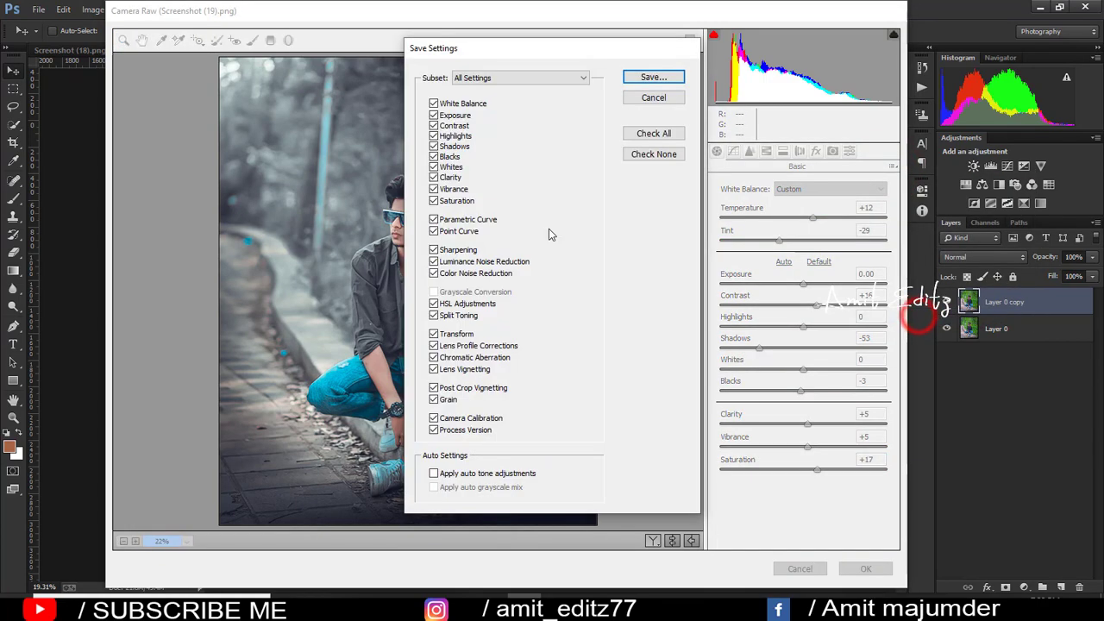
{"action": "left_click", "coordinate": [653, 77]}
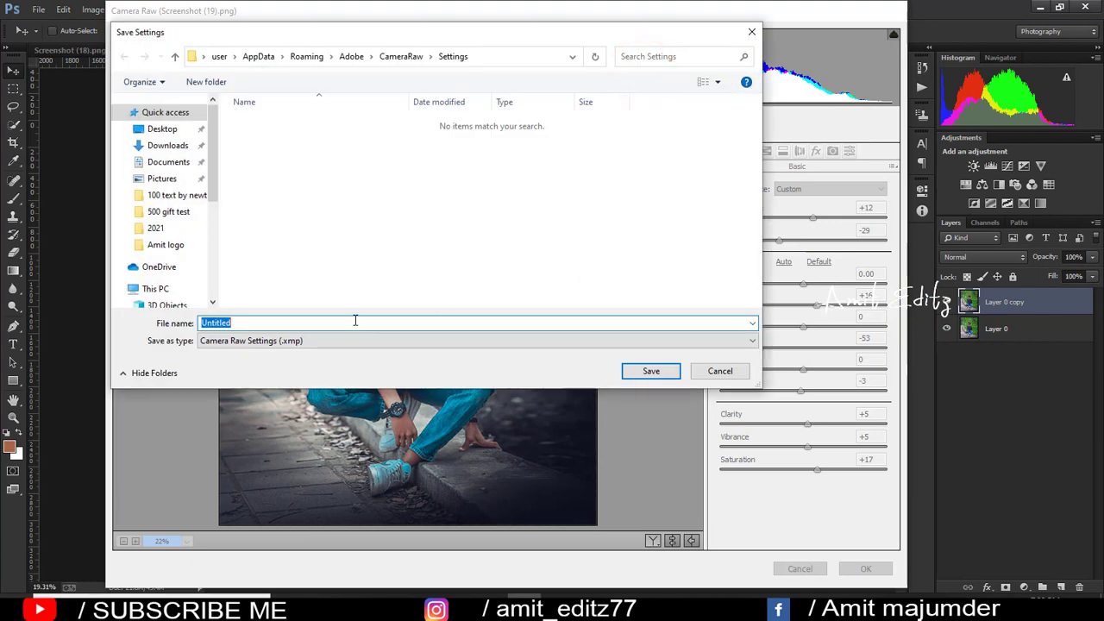
{"action": "type", "text": "INSTAGRAM PHO"}
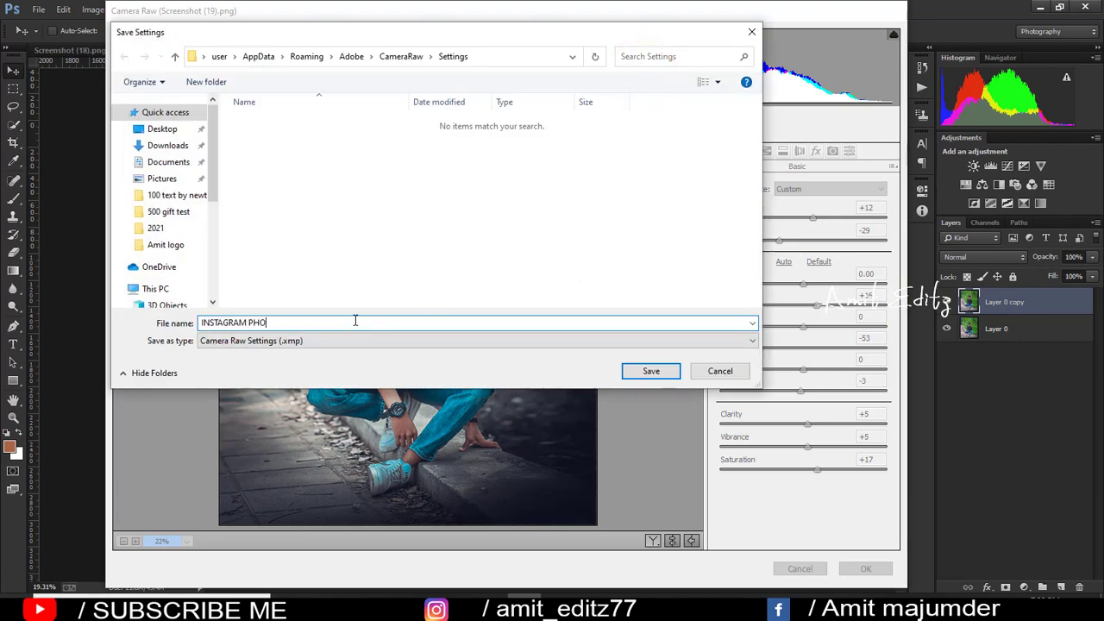
{"action": "type", "text": "TO EDITING PRESET AMIT EDITZ 2022"}
{"action": "left_click", "coordinate": [163, 129]}
{"action": "left_click", "coordinate": [646, 372]}
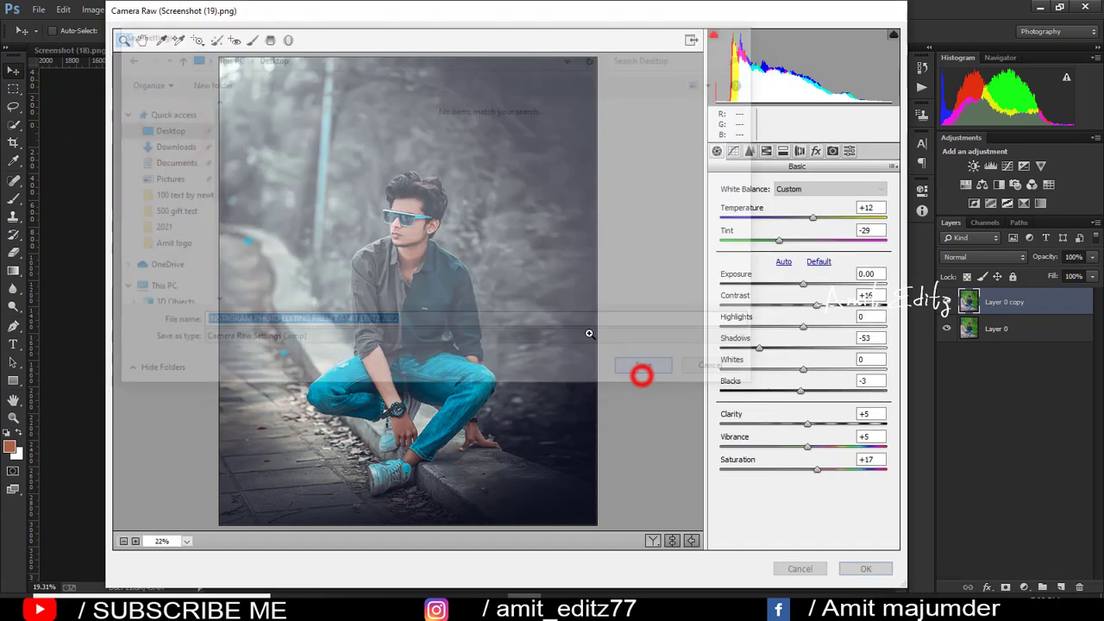
Step: Compare before/after, apply the grade to Screenshot (19), and toggle the layer to check it
{"action": "left_click", "coordinate": [653, 540]}
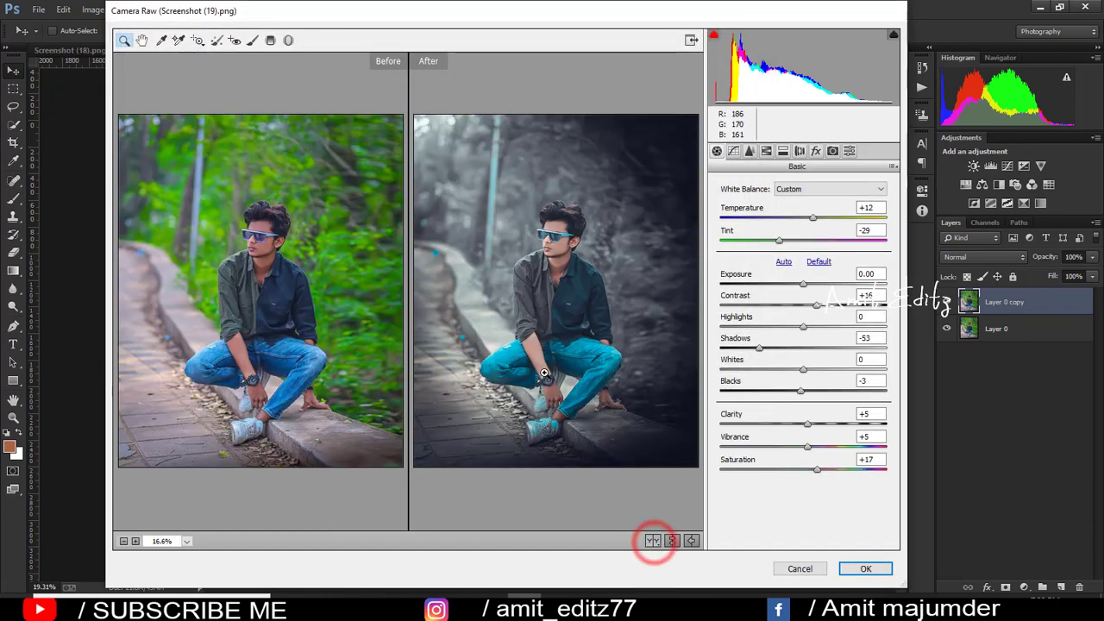
{"action": "left_click", "coordinate": [862, 568]}
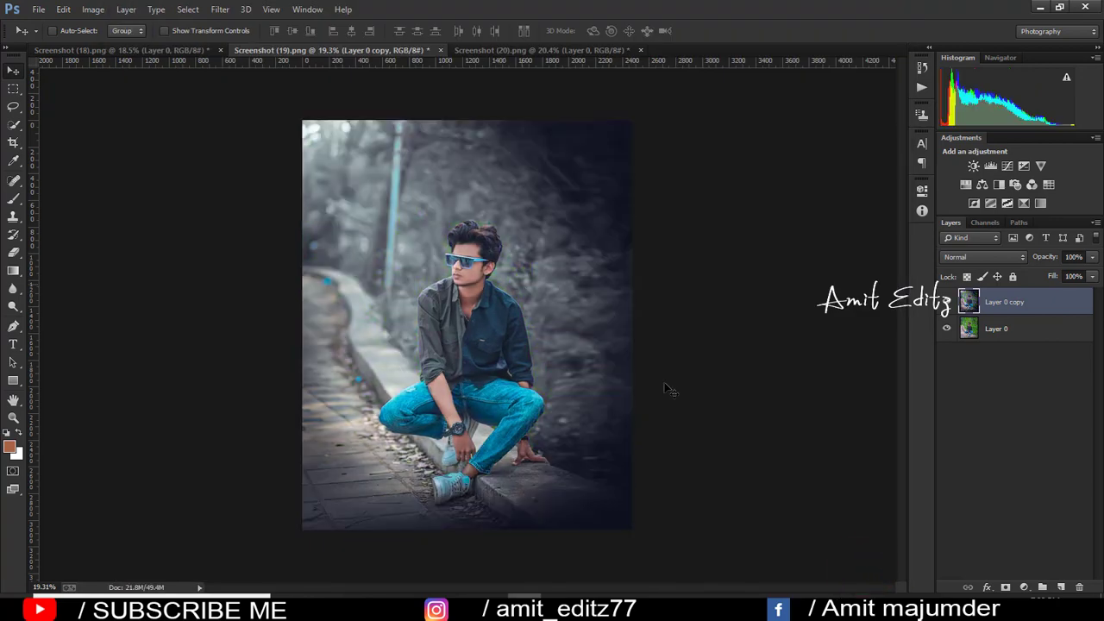
{"action": "left_click", "coordinate": [946, 302]}
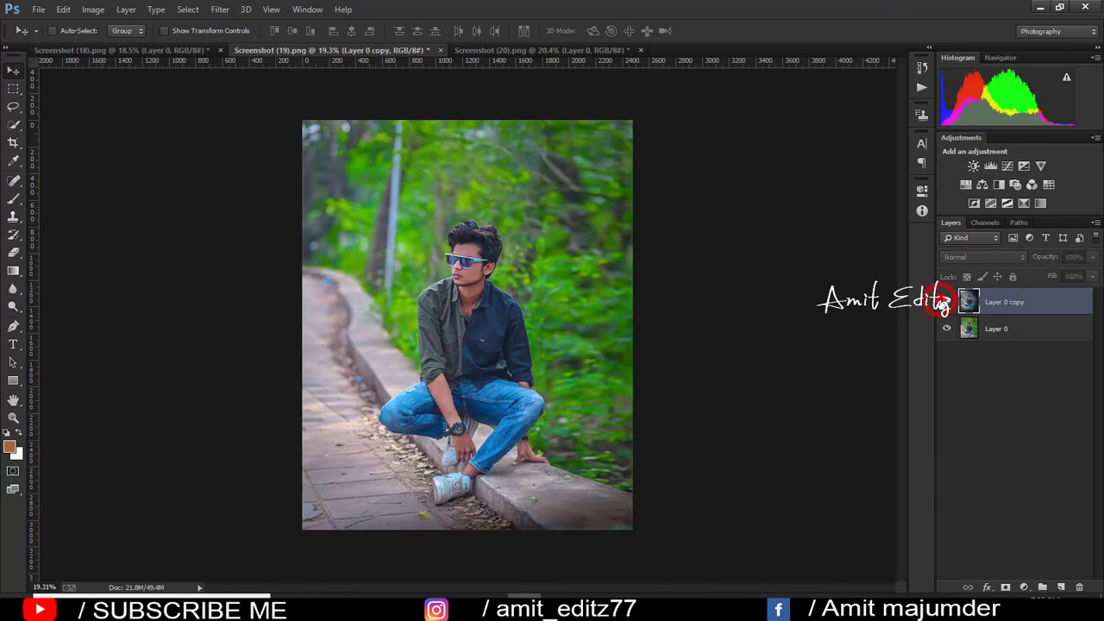
{"action": "left_click", "coordinate": [946, 302]}
Step: Duplicate Layer 0 in Screenshot (20) and launch the Camera Raw Filter on the copy
{"action": "left_click", "coordinate": [496, 52]}
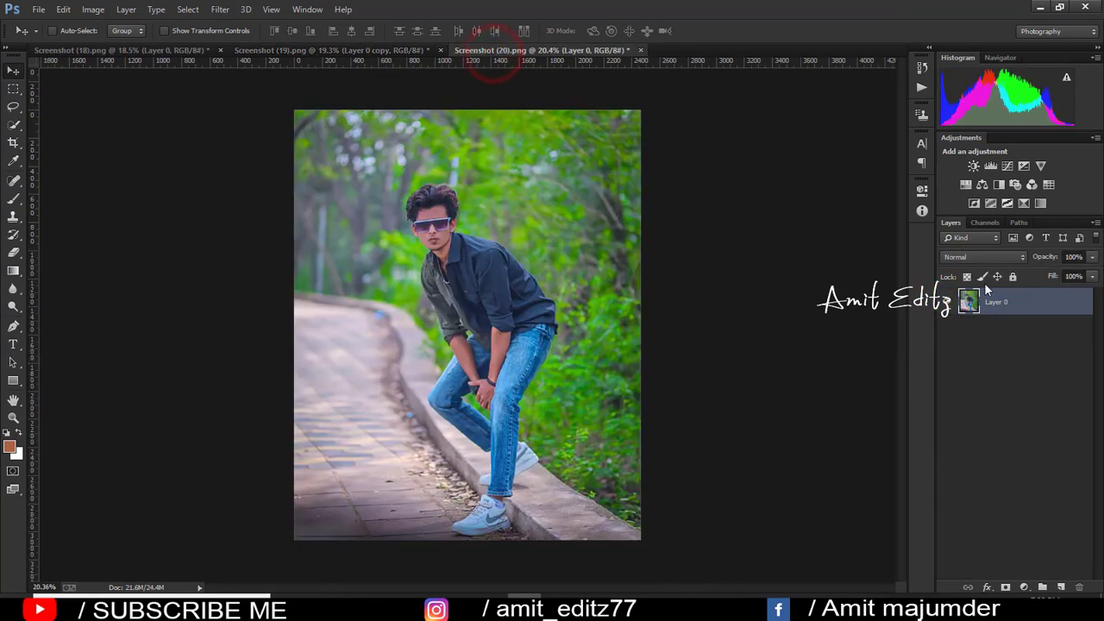
{"action": "left_click_drag", "start_coordinate": [1004, 311], "coordinate": [1060, 587]}
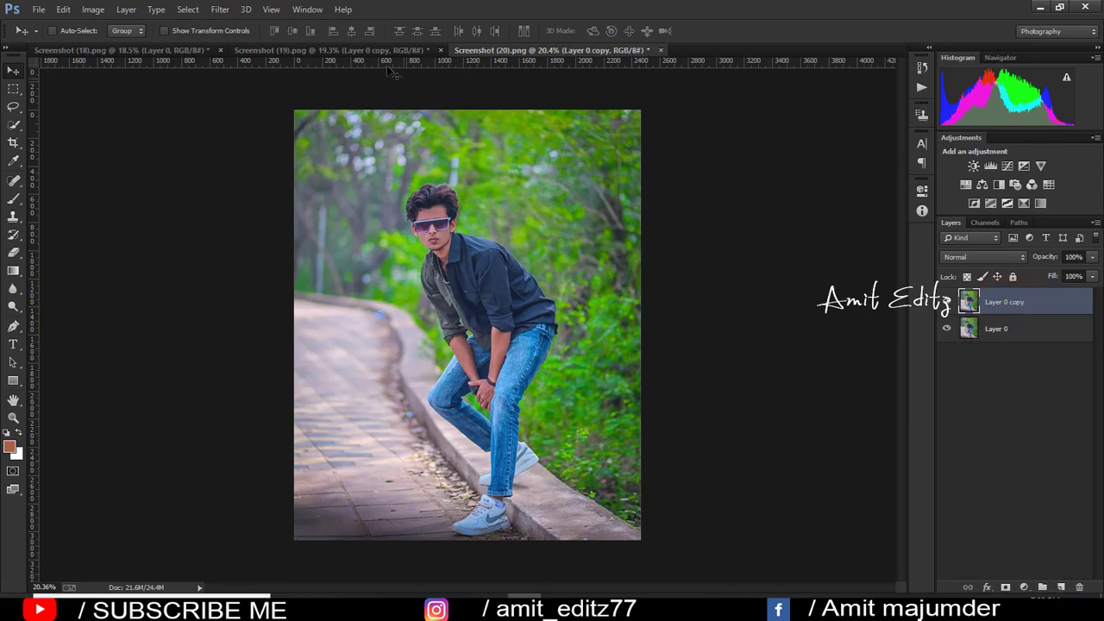
{"action": "left_click", "coordinate": [225, 10]}
{"action": "left_click", "coordinate": [236, 86]}
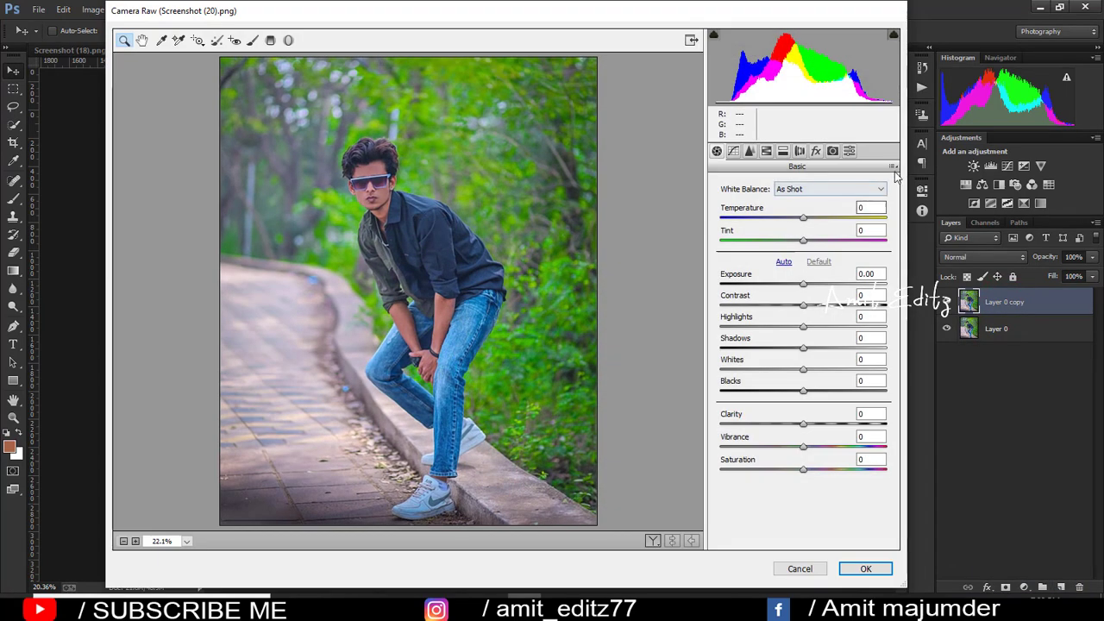
Step: Load the Desktop .xmp preset into Camera Raw for Screenshot (20) and apply it
{"action": "left_click", "coordinate": [892, 166]}
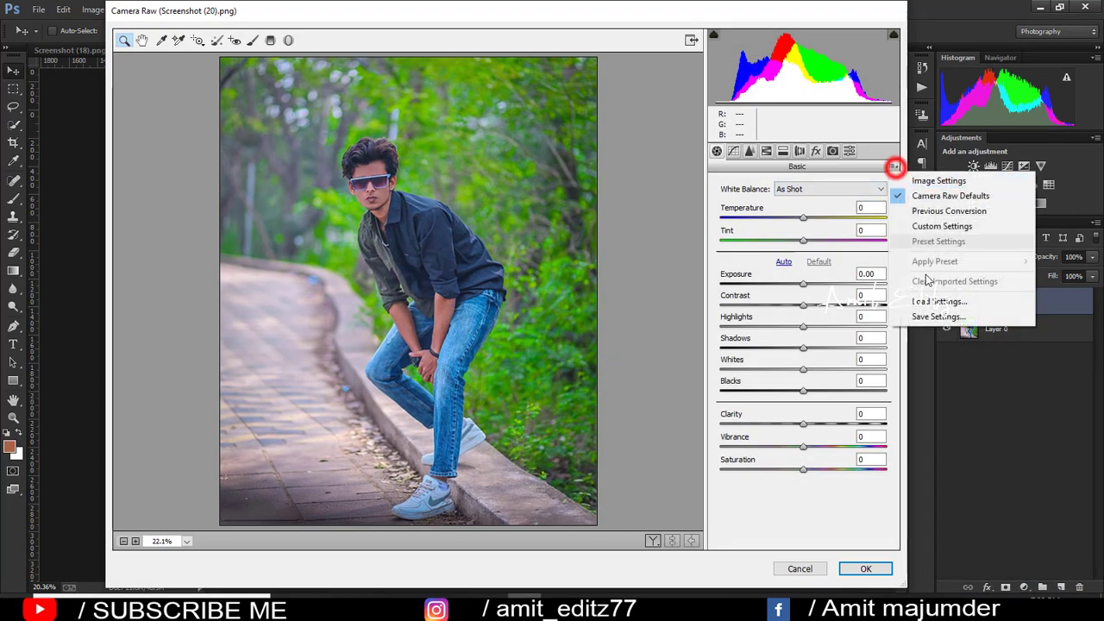
{"action": "left_click", "coordinate": [936, 298]}
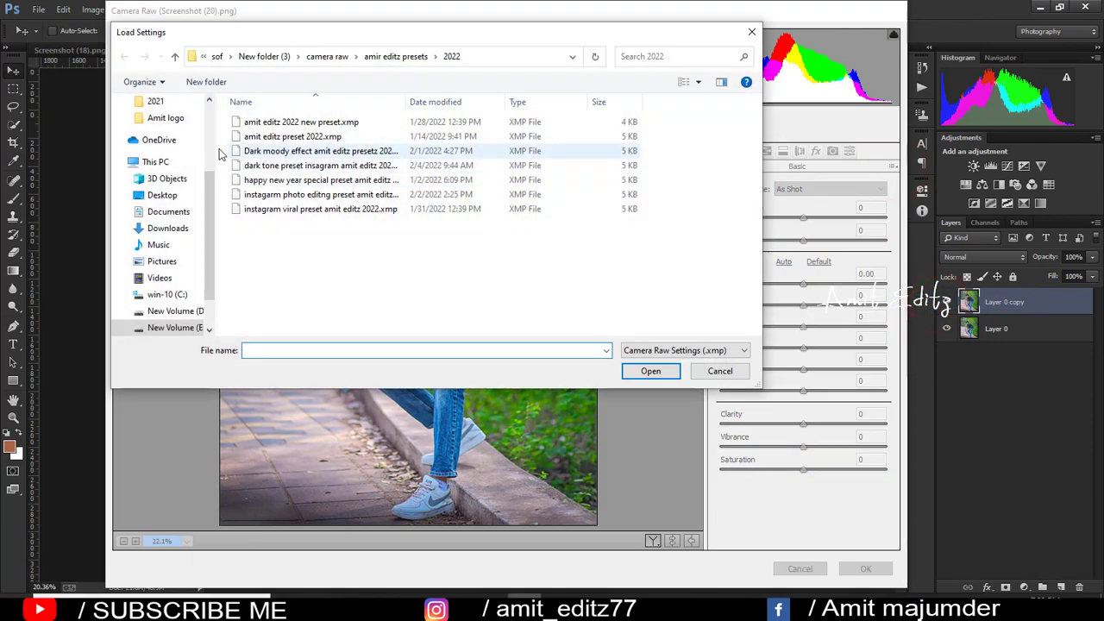
{"action": "left_click", "coordinate": [162, 195]}
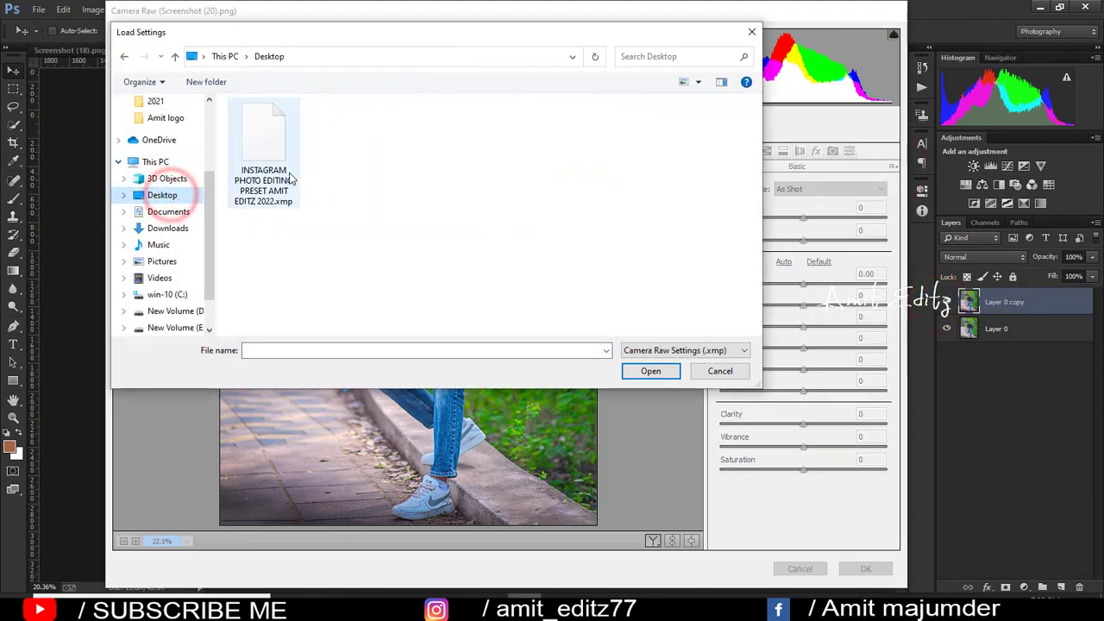
{"action": "left_click", "coordinate": [275, 142]}
{"action": "left_click", "coordinate": [664, 370]}
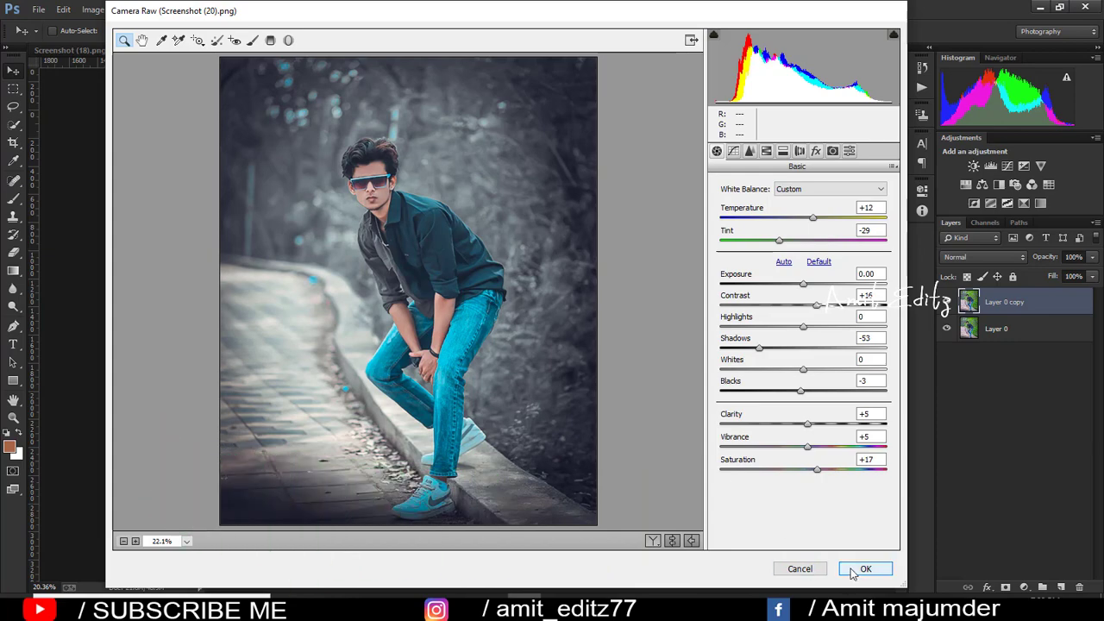
{"action": "left_click", "coordinate": [865, 569]}
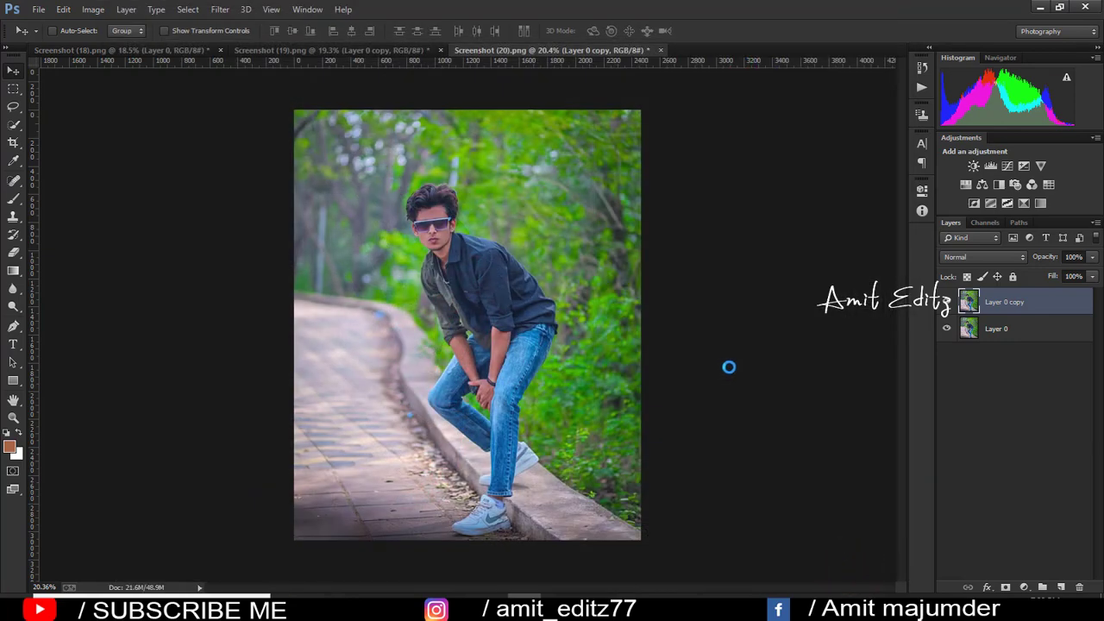
Step: Toggle the Layer 0 copy to compare the graded Screenshot (20) with the original
{"action": "left_click", "coordinate": [946, 302]}
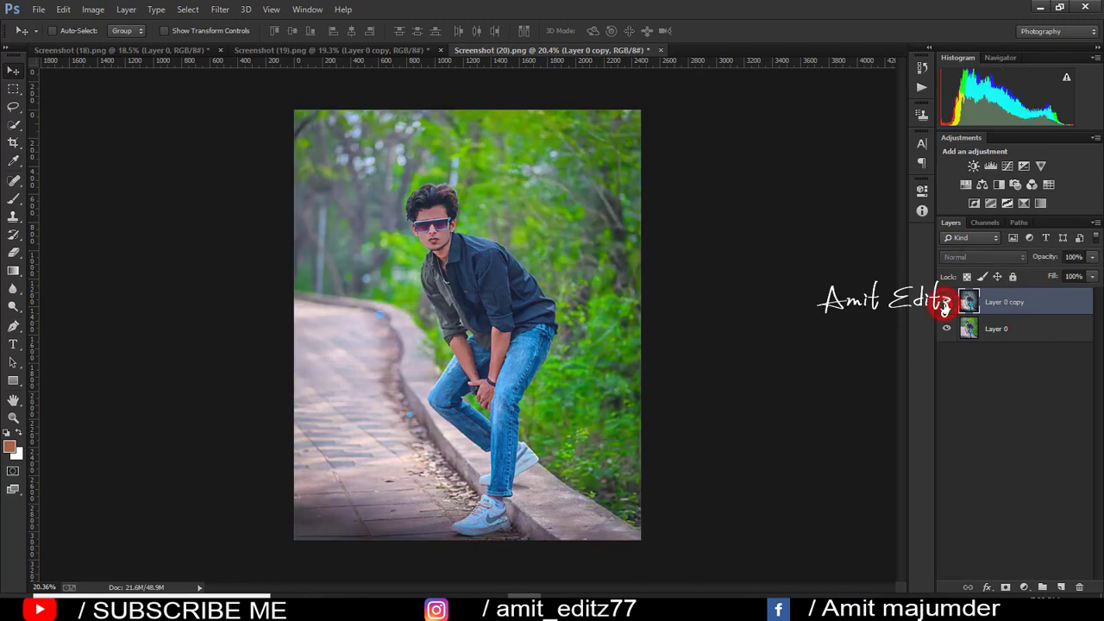
{"action": "left_click", "coordinate": [946, 302]}
{"action": "left_click", "coordinate": [946, 302]}
{"action": "left_click", "coordinate": [946, 302]}
Step: In File > Open, browse Downloads and select IMG_9814 copydd
{"action": "left_click", "coordinate": [34, 13]}
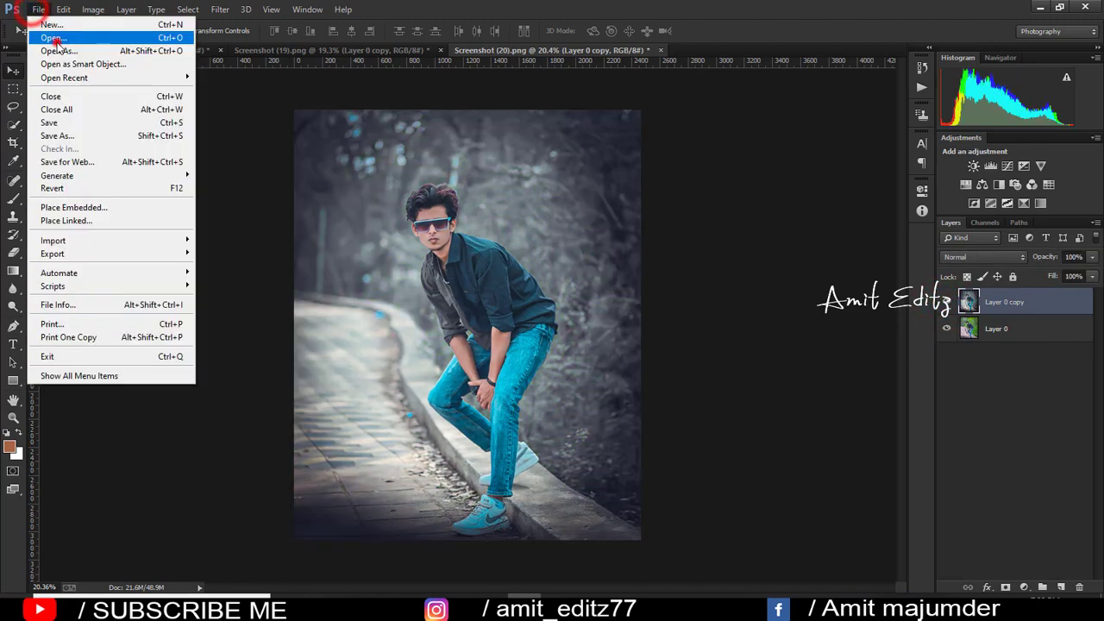
{"action": "left_click", "coordinate": [38, 37]}
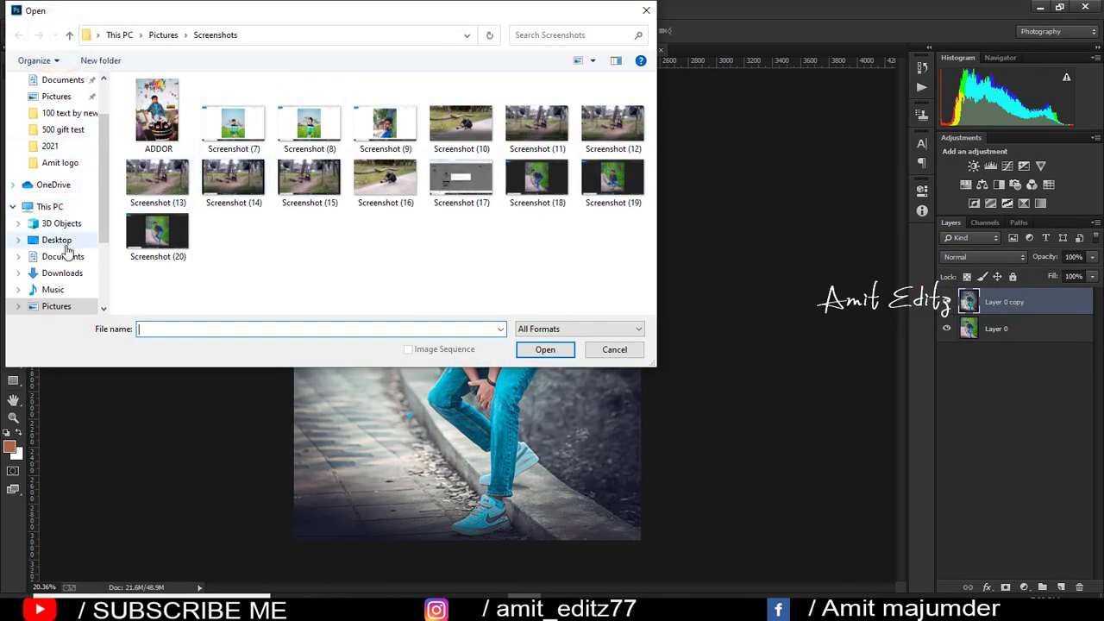
{"action": "left_click", "coordinate": [62, 272]}
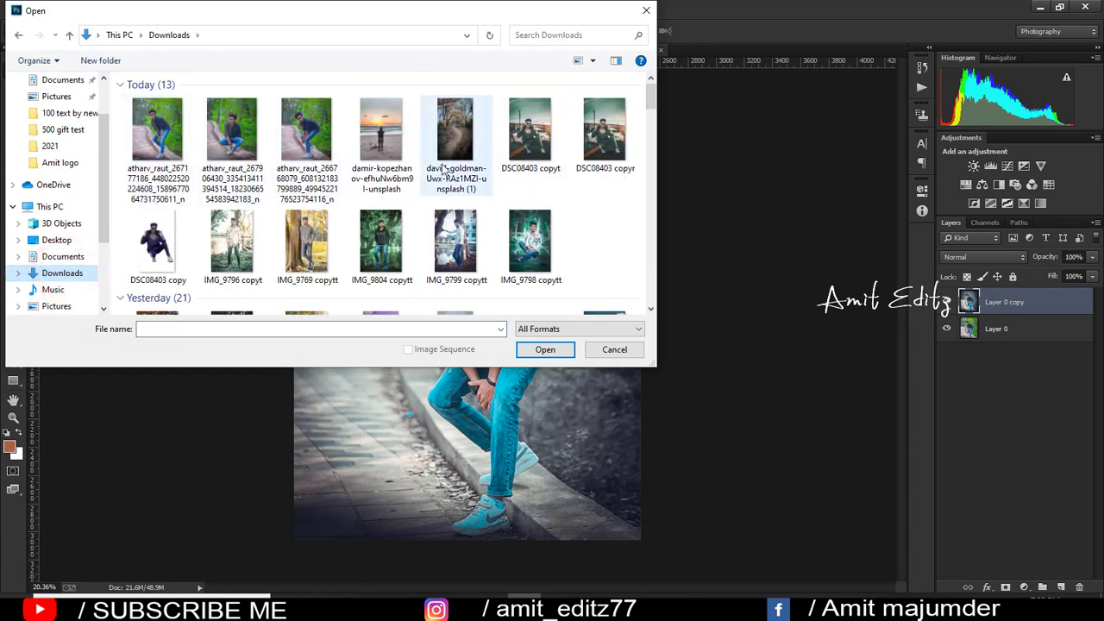
{"action": "scroll", "coordinate": [379, 194], "scroll_direction": "down", "scroll_amount": 3}
{"action": "scroll", "coordinate": [414, 188], "scroll_direction": "down", "scroll_amount": 1}
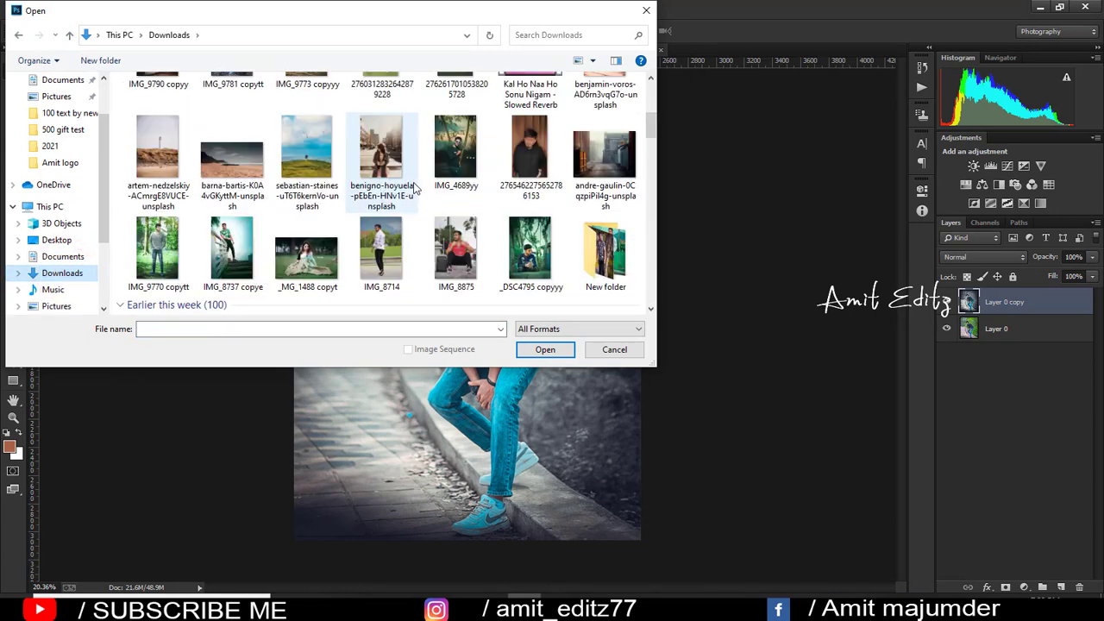
{"action": "scroll", "coordinate": [406, 190], "scroll_direction": "down", "scroll_amount": 2}
{"action": "scroll", "coordinate": [388, 192], "scroll_direction": "down", "scroll_amount": 2}
{"action": "scroll", "coordinate": [384, 194], "scroll_direction": "down", "scroll_amount": 1}
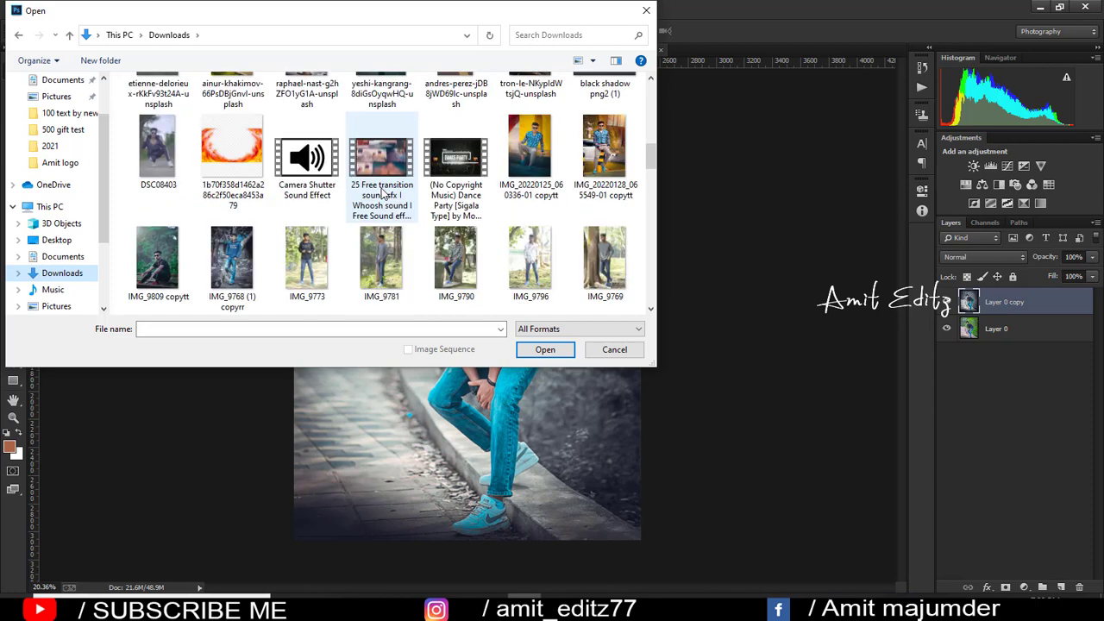
{"action": "scroll", "coordinate": [384, 194], "scroll_direction": "down", "scroll_amount": 1}
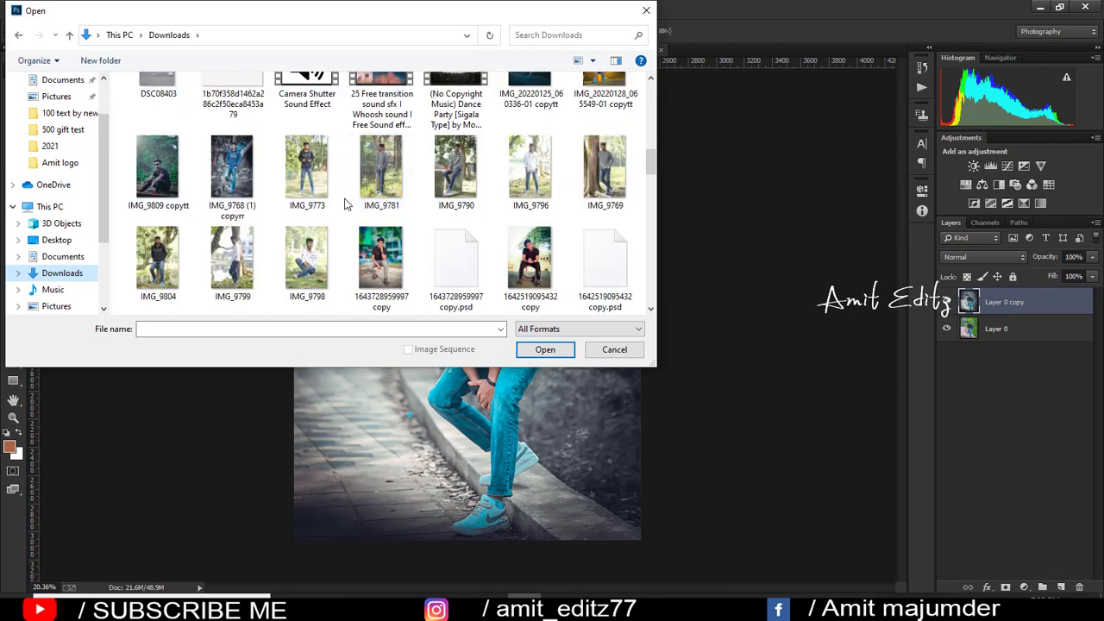
{"action": "scroll", "coordinate": [345, 204], "scroll_direction": "down", "scroll_amount": 1}
{"action": "scroll", "coordinate": [379, 204], "scroll_direction": "down", "scroll_amount": 1}
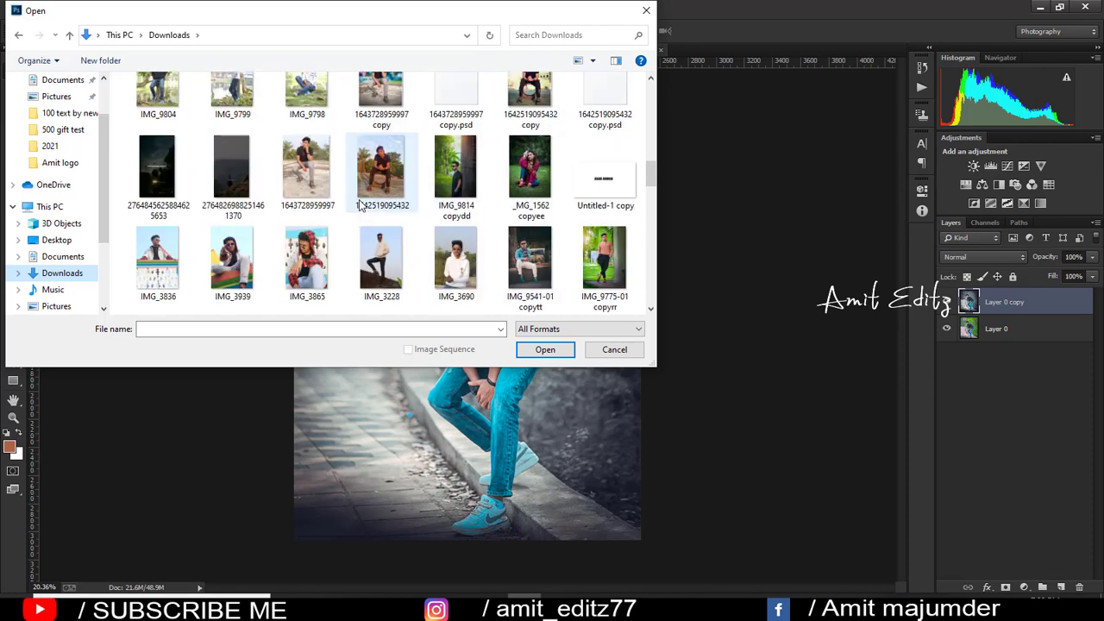
{"action": "left_click", "coordinate": [438, 184]}
Step: Open IMG_9814 copydd, dock it as a tab, and duplicate its Background layer
{"action": "left_click", "coordinate": [545, 350]}
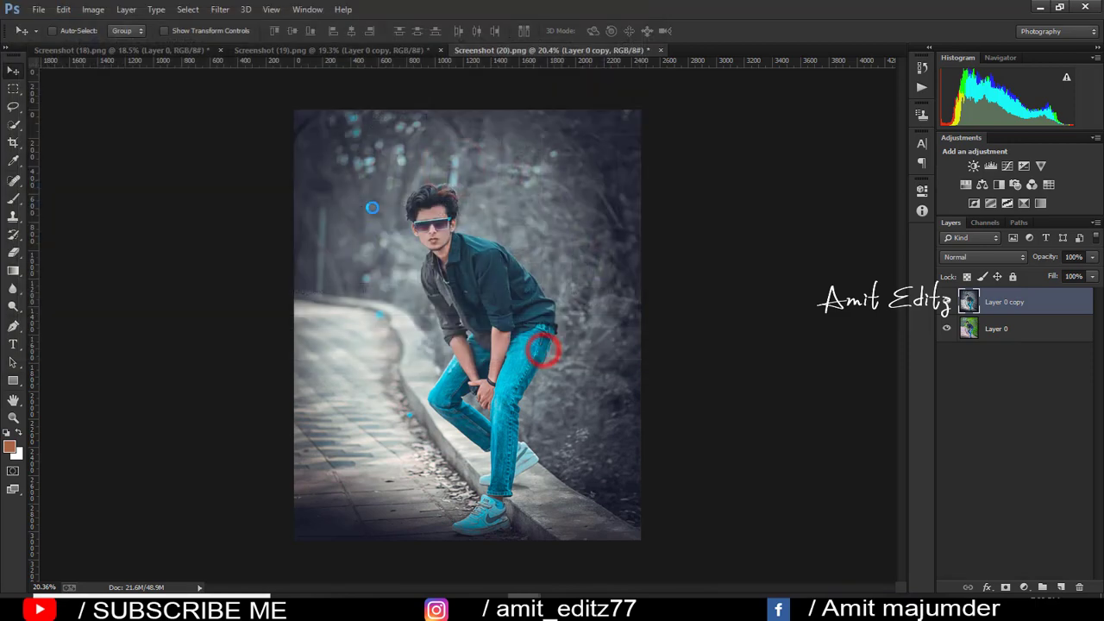
{"action": "mouse_move", "coordinate": [216, 66]}
{"action": "left_mouse_down"}
{"action": "mouse_move", "coordinate": [292, 28]}
{"action": "mouse_move", "coordinate": [220, 15]}
{"action": "left_mouse_up"}
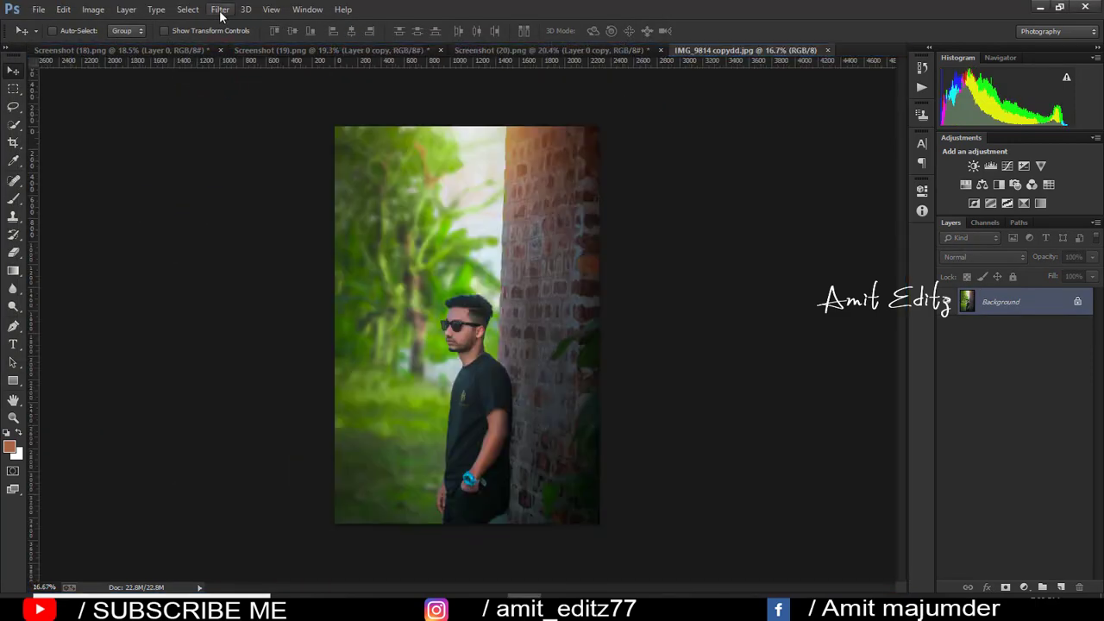
{"action": "mouse_move", "coordinate": [1000, 304]}
{"action": "left_mouse_down"}
{"action": "mouse_move", "coordinate": [1078, 579]}
{"action": "mouse_move", "coordinate": [1062, 587]}
{"action": "left_mouse_up"}
Step: Load the saved .xmp preset in the Camera Raw Filter on Background copy and apply it
{"action": "left_click", "coordinate": [222, 11]}
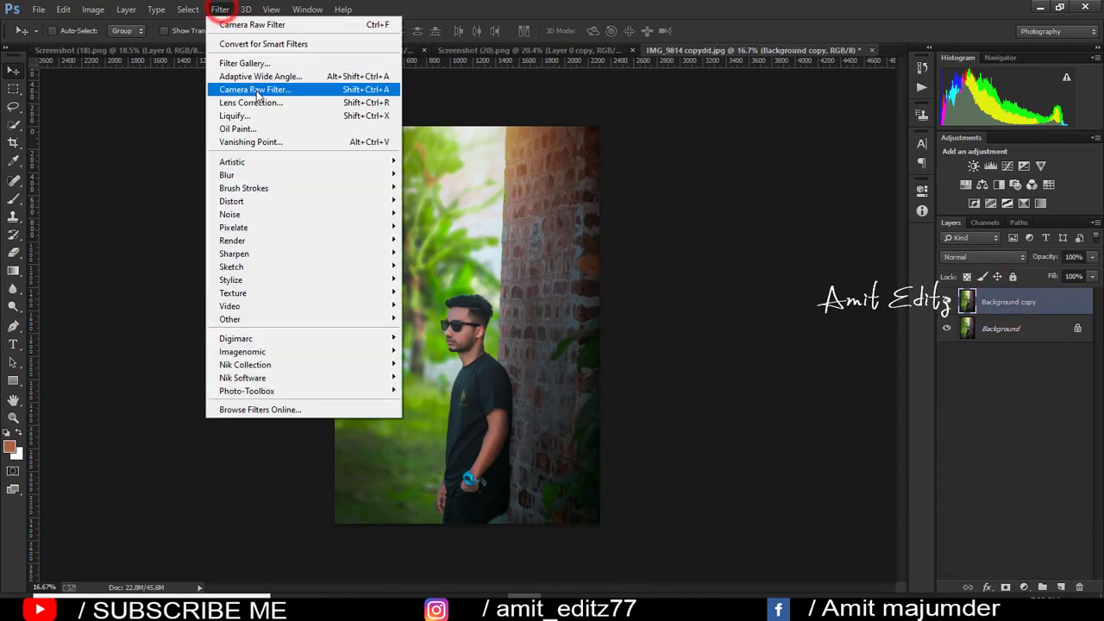
{"action": "left_click", "coordinate": [252, 87]}
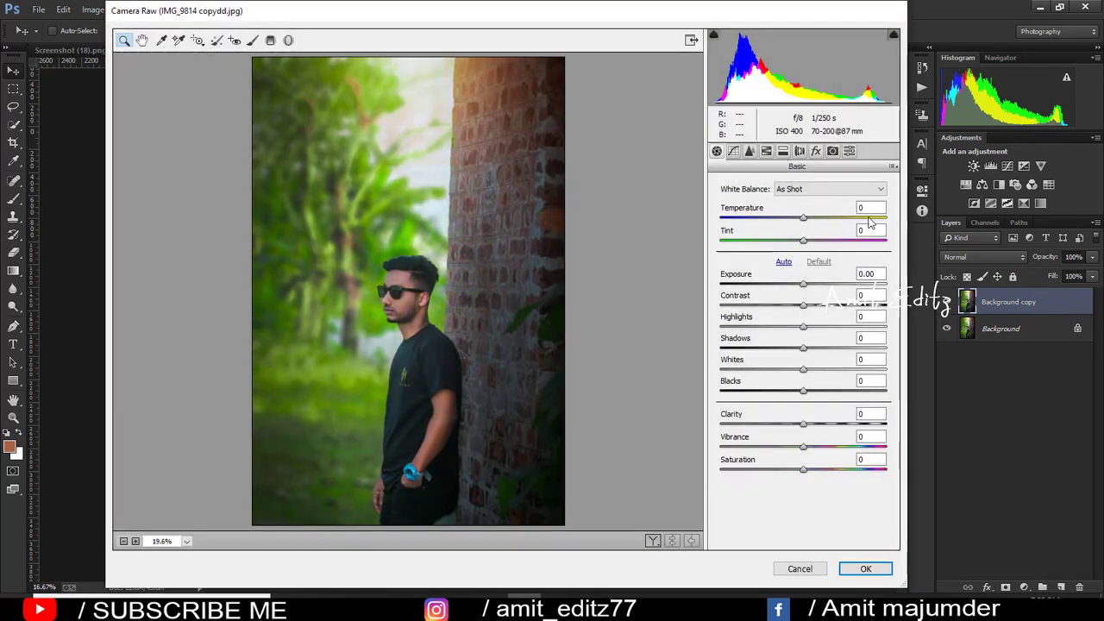
{"action": "left_click", "coordinate": [848, 151]}
{"action": "left_click", "coordinate": [893, 167]}
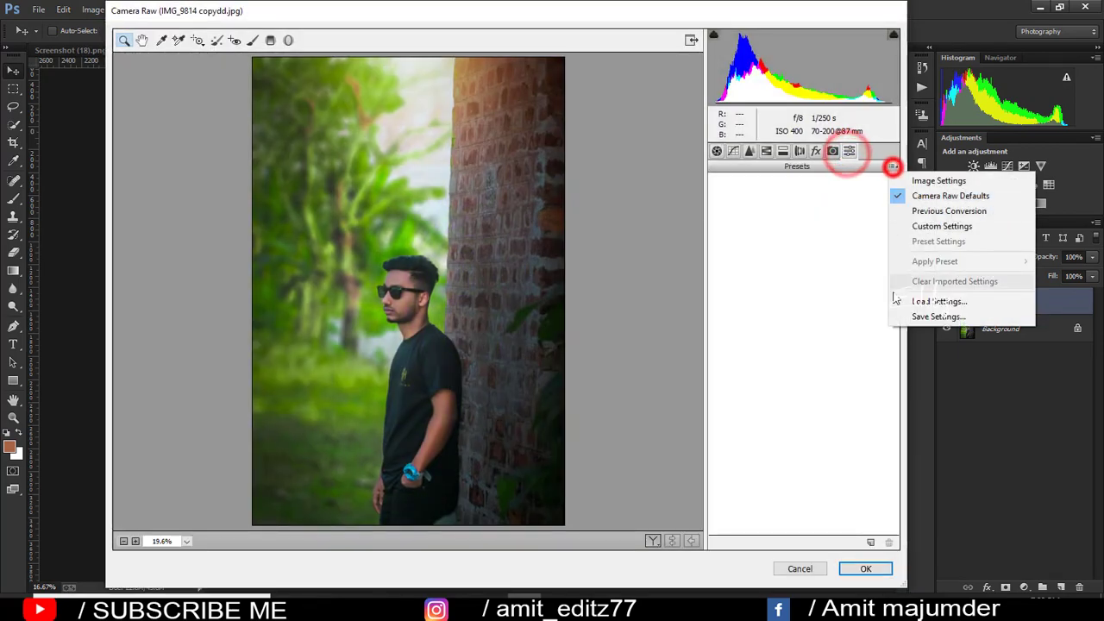
{"action": "left_click", "coordinate": [938, 301]}
{"action": "left_click", "coordinate": [251, 142]}
{"action": "left_click", "coordinate": [648, 370]}
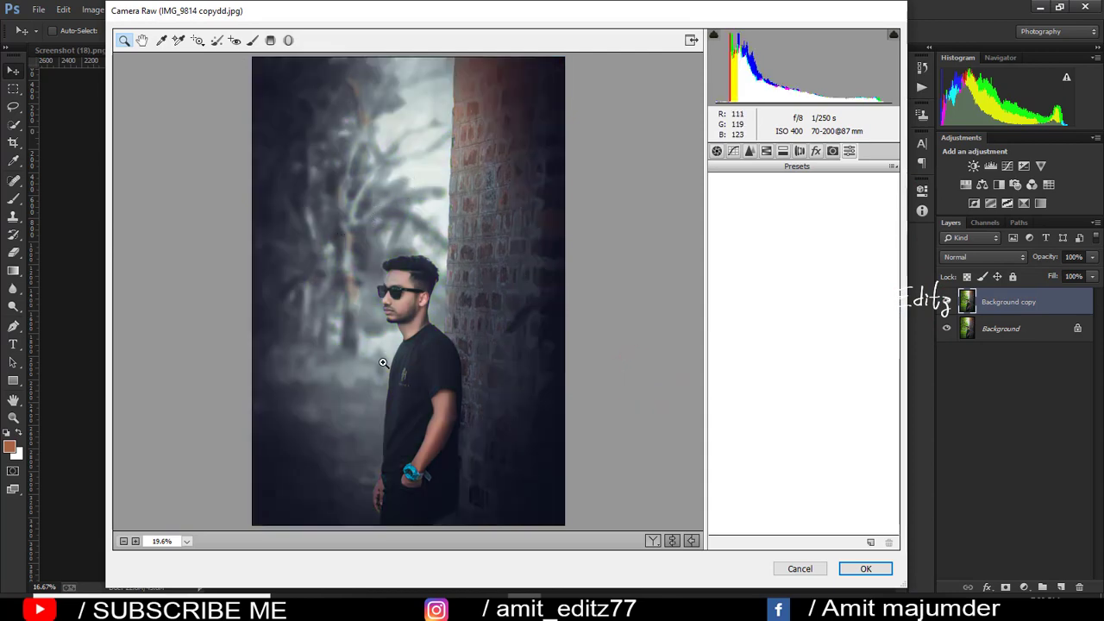
{"action": "left_click", "coordinate": [884, 570]}
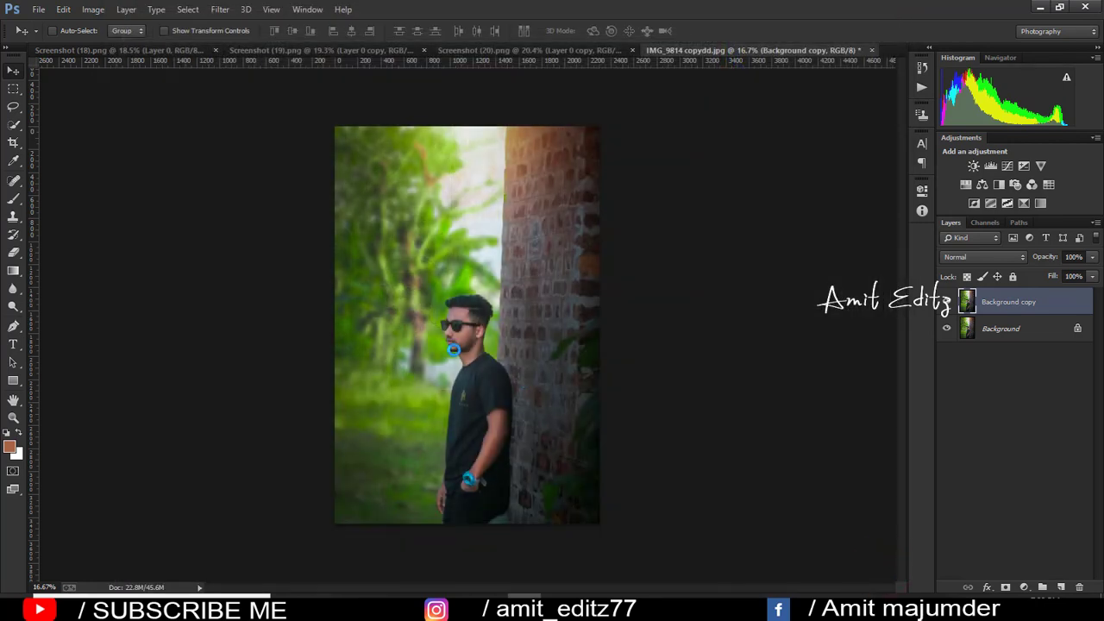
Step: Compare the IMG_9814 grade before/after, then open IMG_20220131_131625-01 via File > Open
{"action": "double_click", "coordinate": [948, 304]}
{"action": "double_click", "coordinate": [954, 303]}
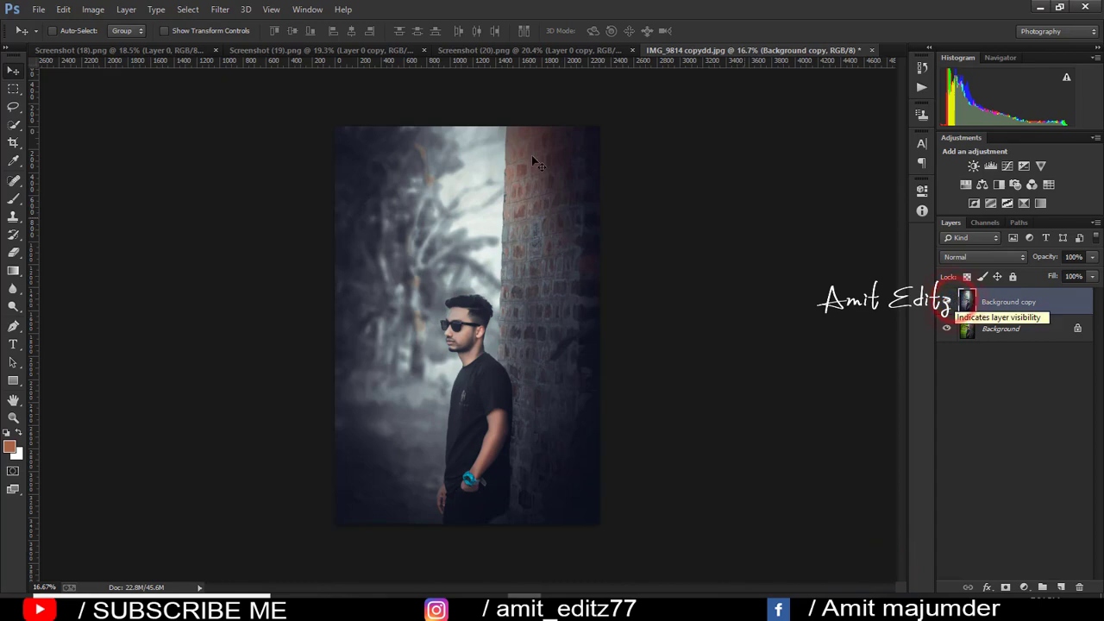
{"action": "left_click", "coordinate": [39, 10]}
{"action": "left_click", "coordinate": [54, 38]}
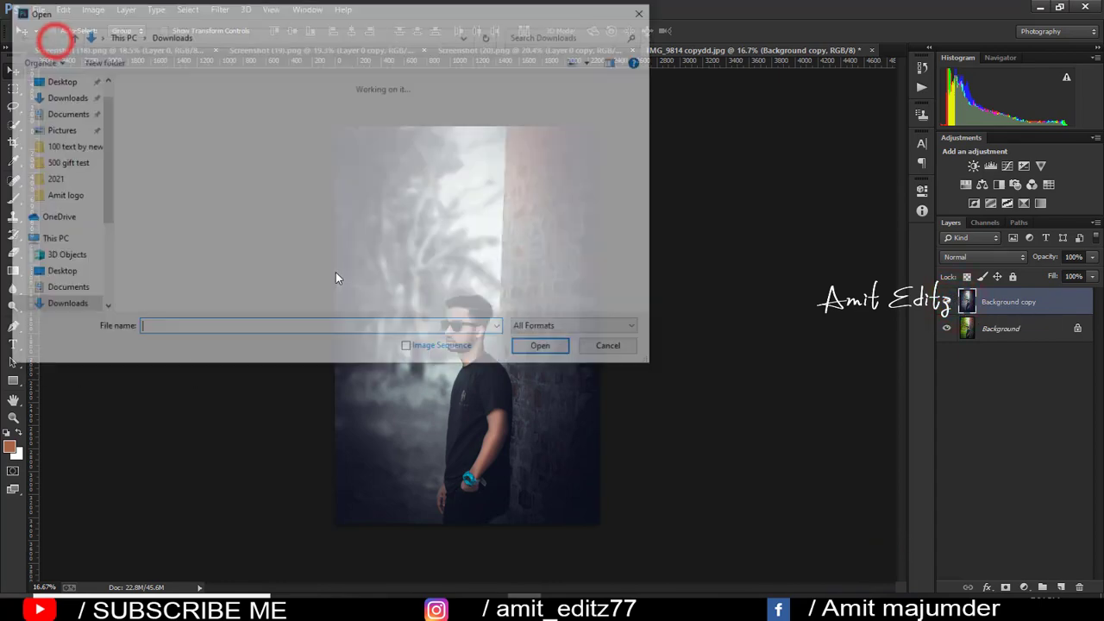
{"action": "scroll", "coordinate": [321, 249], "scroll_direction": "down", "scroll_amount": 5}
{"action": "scroll", "coordinate": [320, 250], "scroll_direction": "down", "scroll_amount": 3}
{"action": "scroll", "coordinate": [321, 249], "scroll_direction": "down", "scroll_amount": 3}
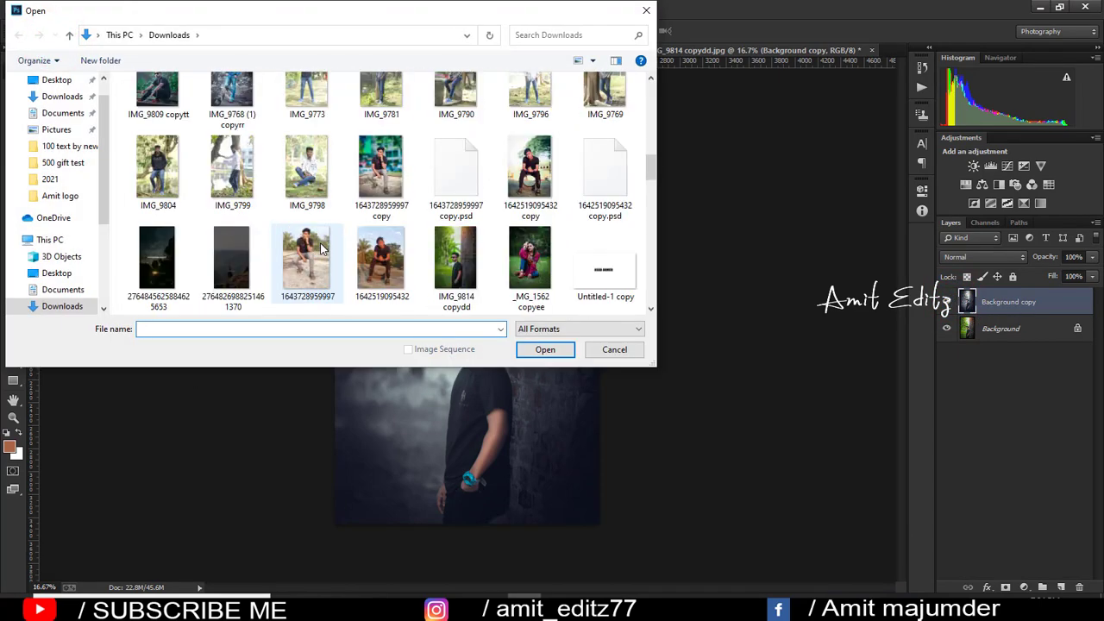
{"action": "scroll", "coordinate": [321, 249], "scroll_direction": "down", "scroll_amount": 3}
{"action": "scroll", "coordinate": [366, 229], "scroll_direction": "down", "scroll_amount": 2}
{"action": "scroll", "coordinate": [366, 226], "scroll_direction": "up", "scroll_amount": 1}
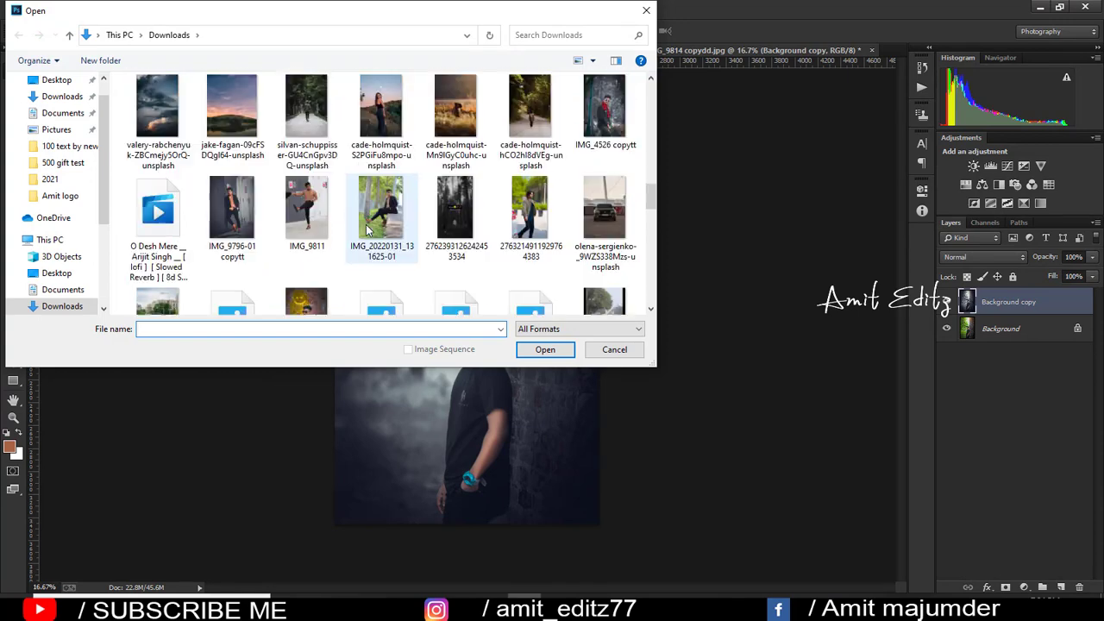
{"action": "scroll", "coordinate": [366, 225], "scroll_direction": "up", "scroll_amount": 1}
{"action": "scroll", "coordinate": [368, 230], "scroll_direction": "down", "scroll_amount": 1}
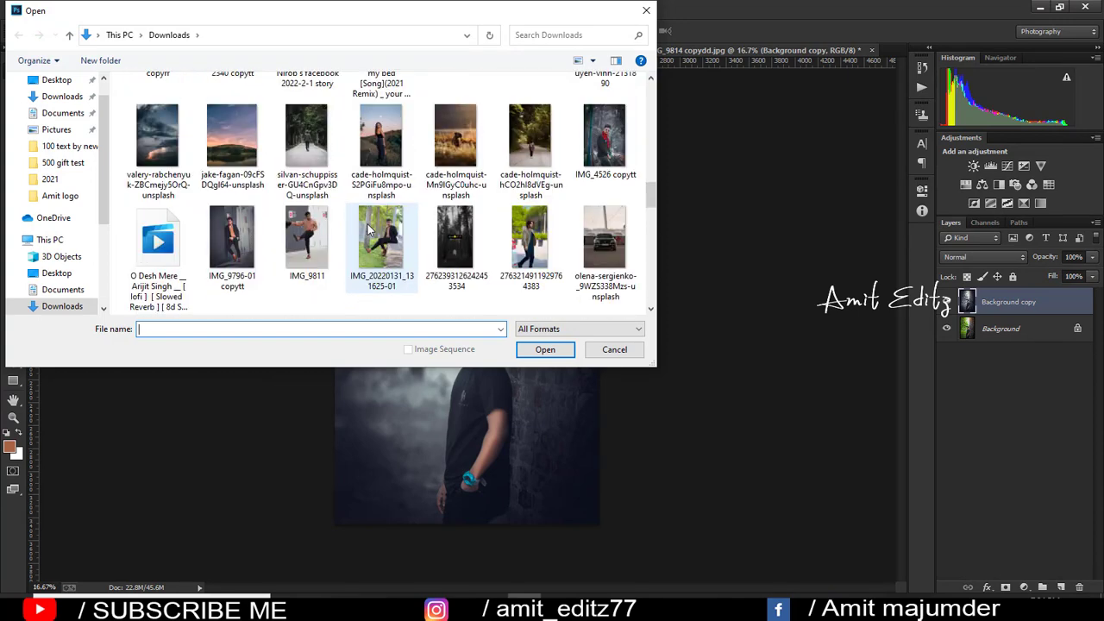
{"action": "left_click", "coordinate": [373, 233]}
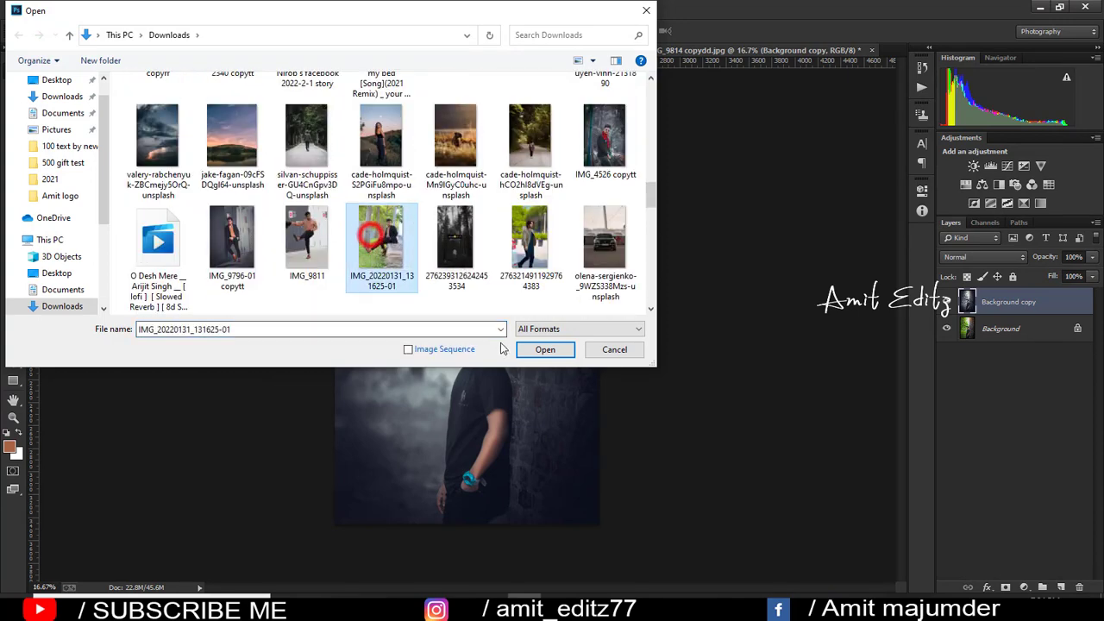
{"action": "left_click", "coordinate": [538, 352]}
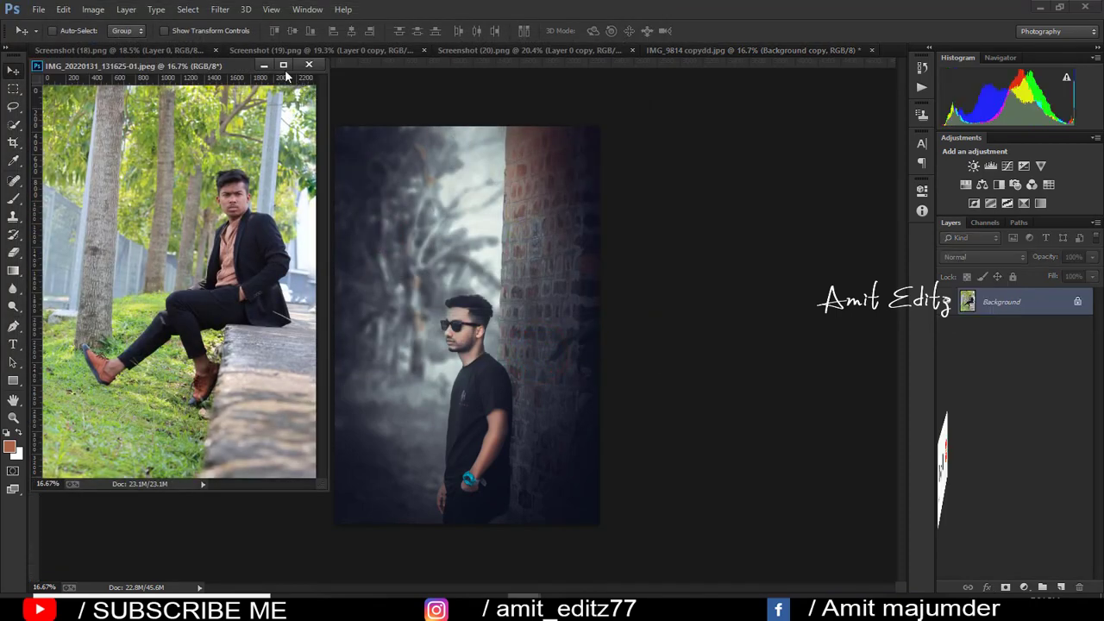
Step: Dock the IMG_20220131_131625-01 tab and duplicate its Background layer
{"action": "mouse_move", "coordinate": [241, 70]}
{"action": "left_mouse_down"}
{"action": "mouse_move", "coordinate": [497, 75]}
{"action": "mouse_move", "coordinate": [535, 53]}
{"action": "mouse_move", "coordinate": [536, 75]}
{"action": "left_mouse_up"}
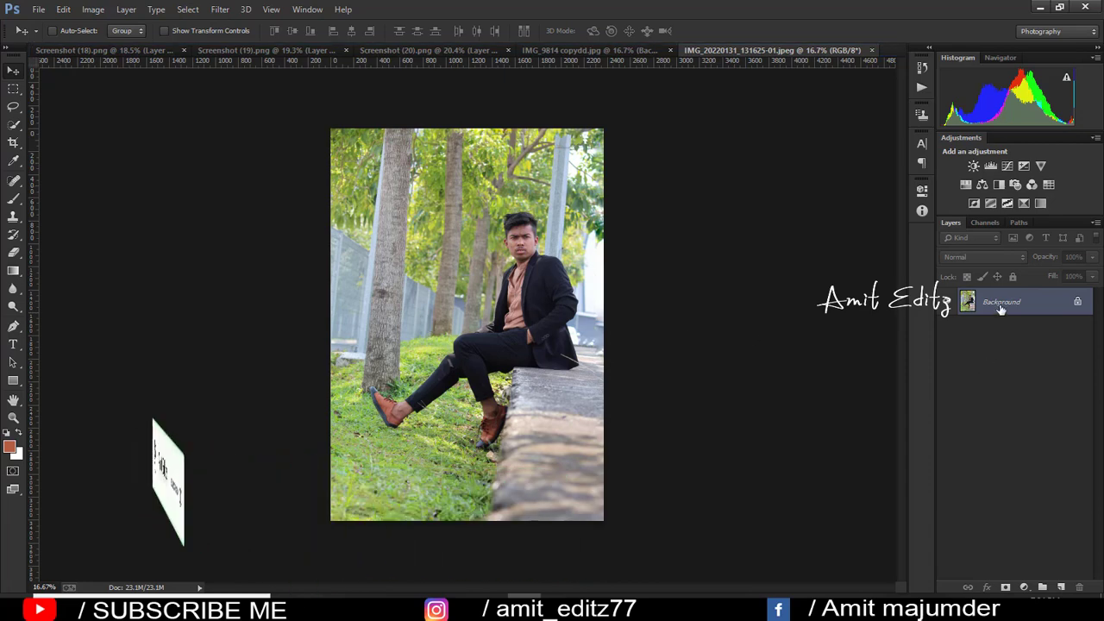
{"action": "mouse_move", "coordinate": [1000, 302]}
{"action": "left_mouse_down"}
{"action": "mouse_move", "coordinate": [1020, 541]}
{"action": "mouse_move", "coordinate": [1061, 586]}
{"action": "left_mouse_up"}
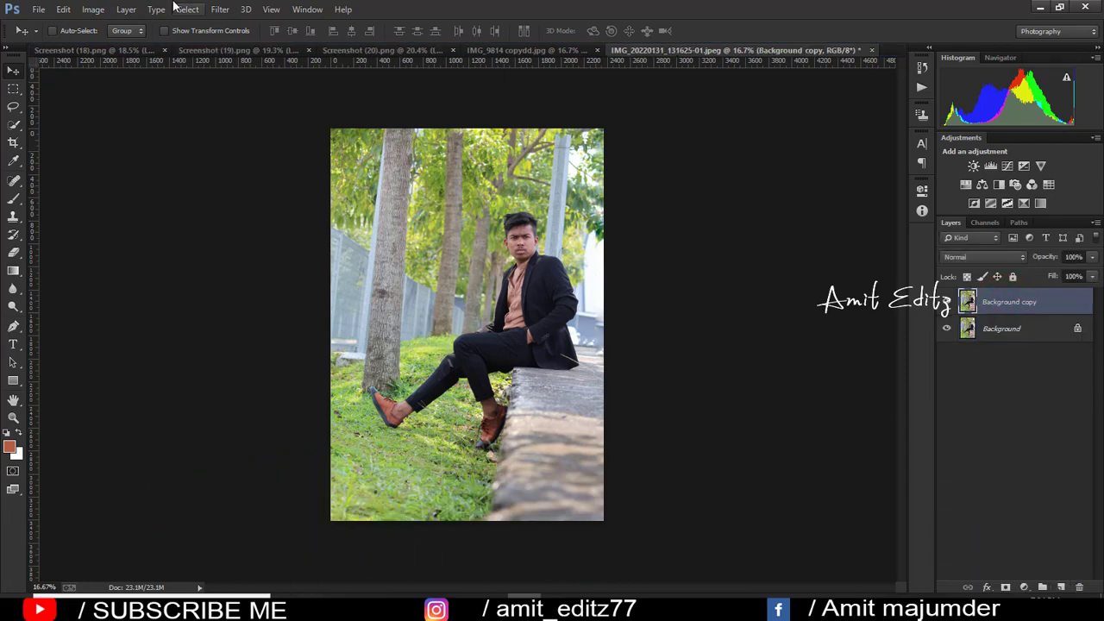
{"action": "left_click", "coordinate": [220, 8]}
Step: Load the saved .xmp preset in the Camera Raw Filter on the Background copy
{"action": "left_click", "coordinate": [257, 90]}
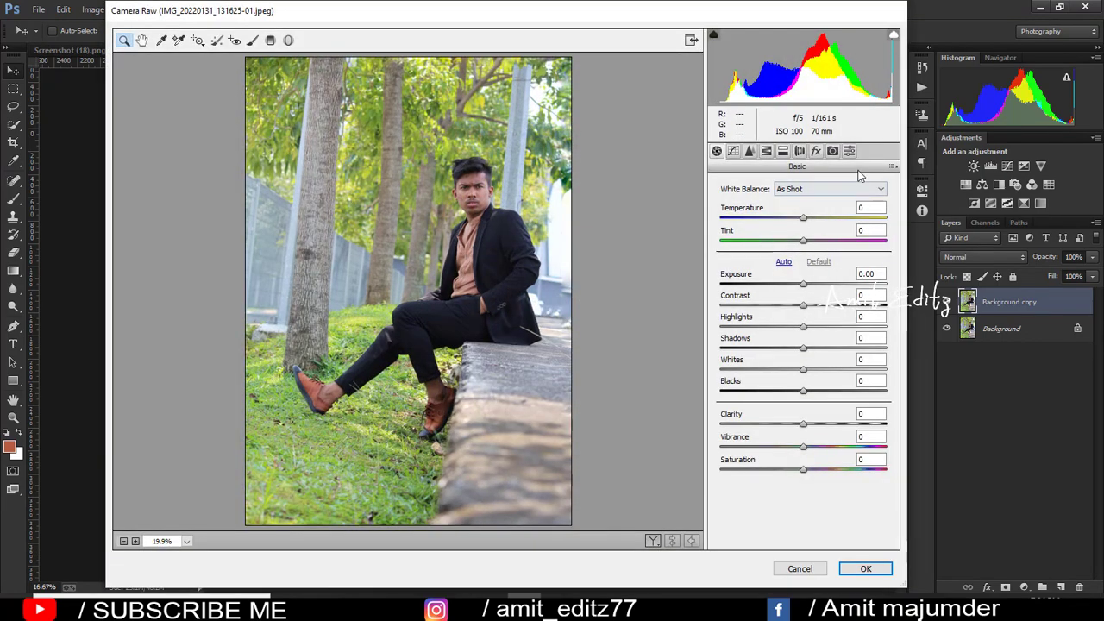
{"action": "left_click", "coordinate": [850, 154]}
{"action": "left_click", "coordinate": [892, 166]}
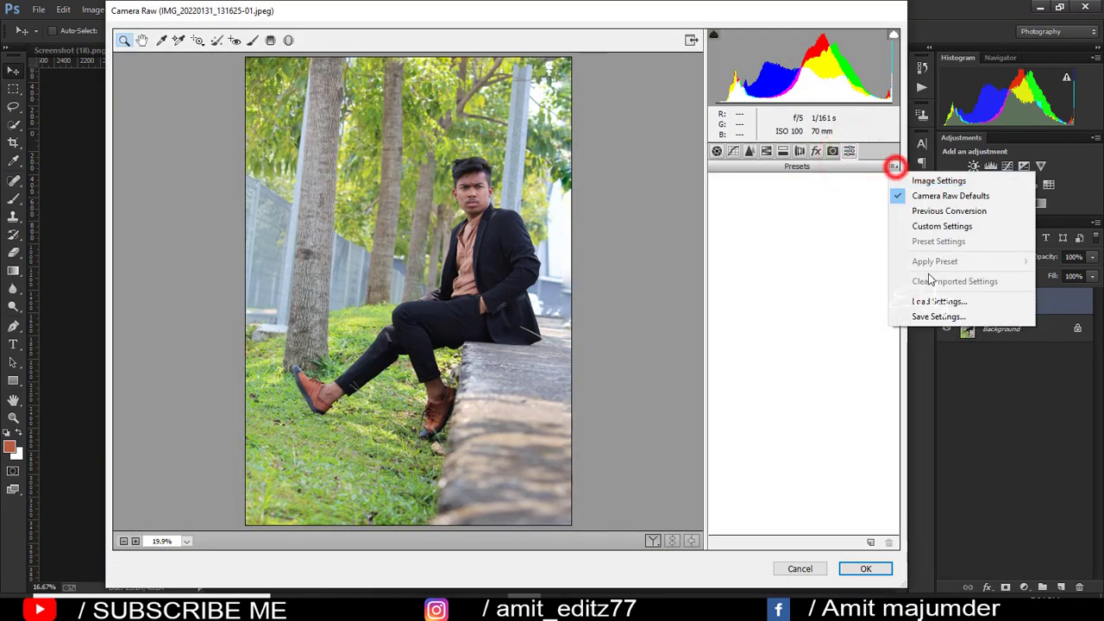
{"action": "left_click", "coordinate": [933, 304]}
{"action": "left_click", "coordinate": [285, 155]}
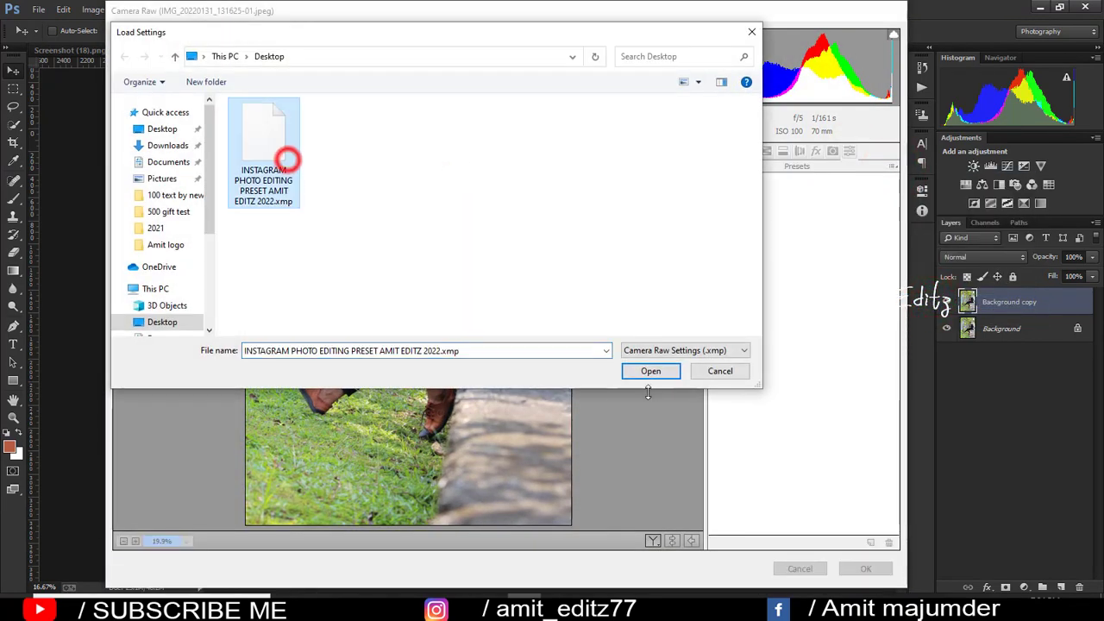
{"action": "left_click", "coordinate": [653, 372]}
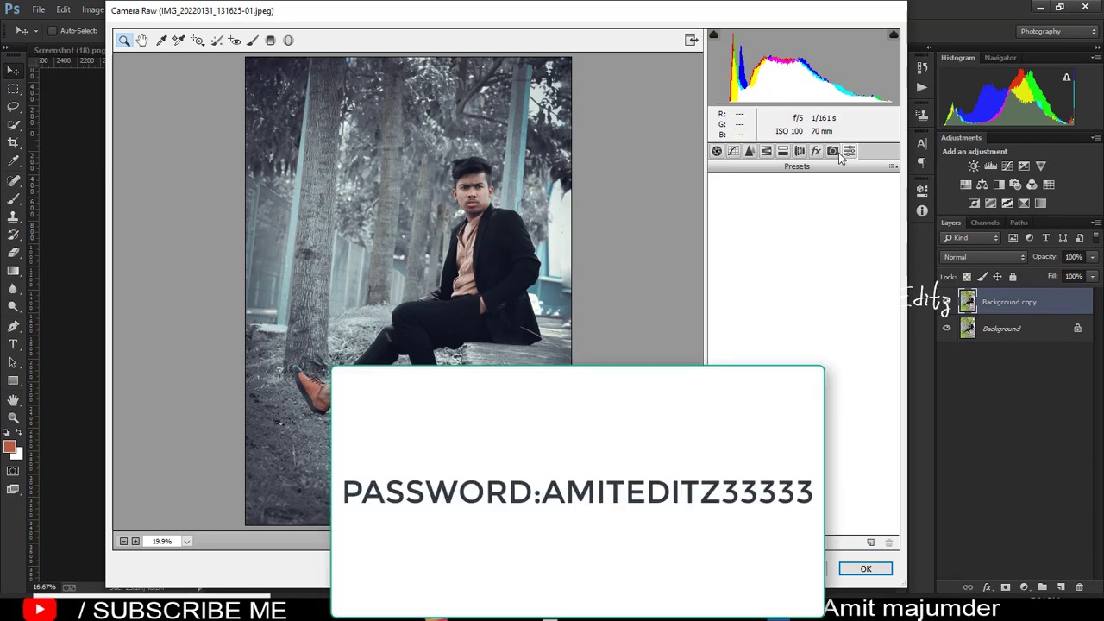
Step: Set Camera Calibration Blue Primary Hue to about -48 and apply the edit
{"action": "left_click", "coordinate": [833, 152]}
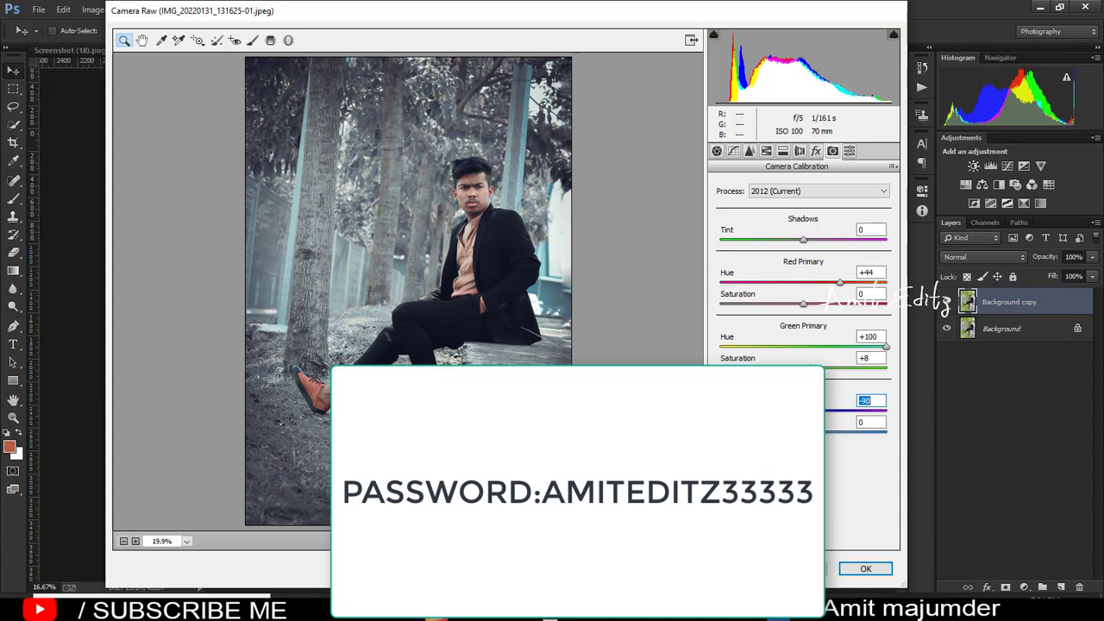
{"action": "left_click_drag", "start_coordinate": [742, 411], "coordinate": [764, 413]}
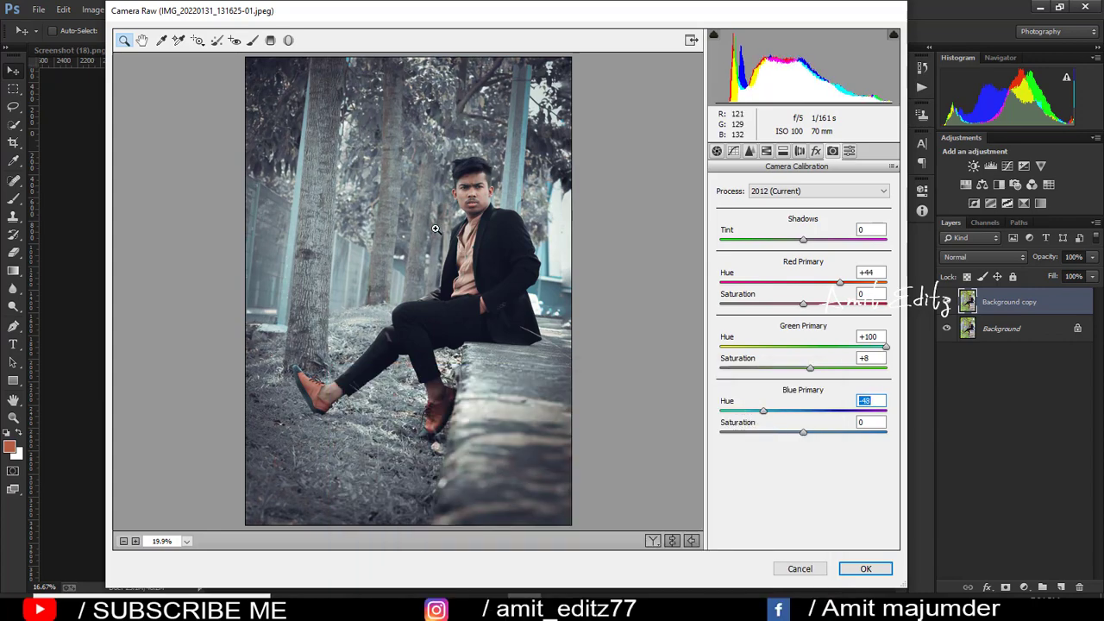
{"action": "left_click", "coordinate": [857, 569]}
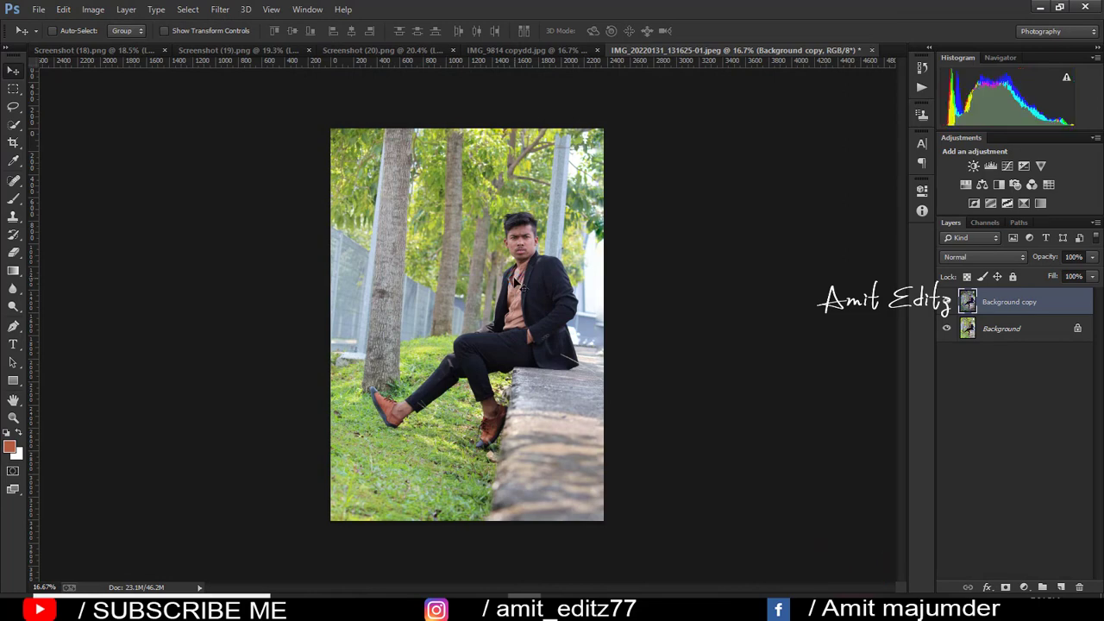
Step: Toggle the Background copy on and off to compare the grade with the original
{"action": "left_click", "coordinate": [946, 302]}
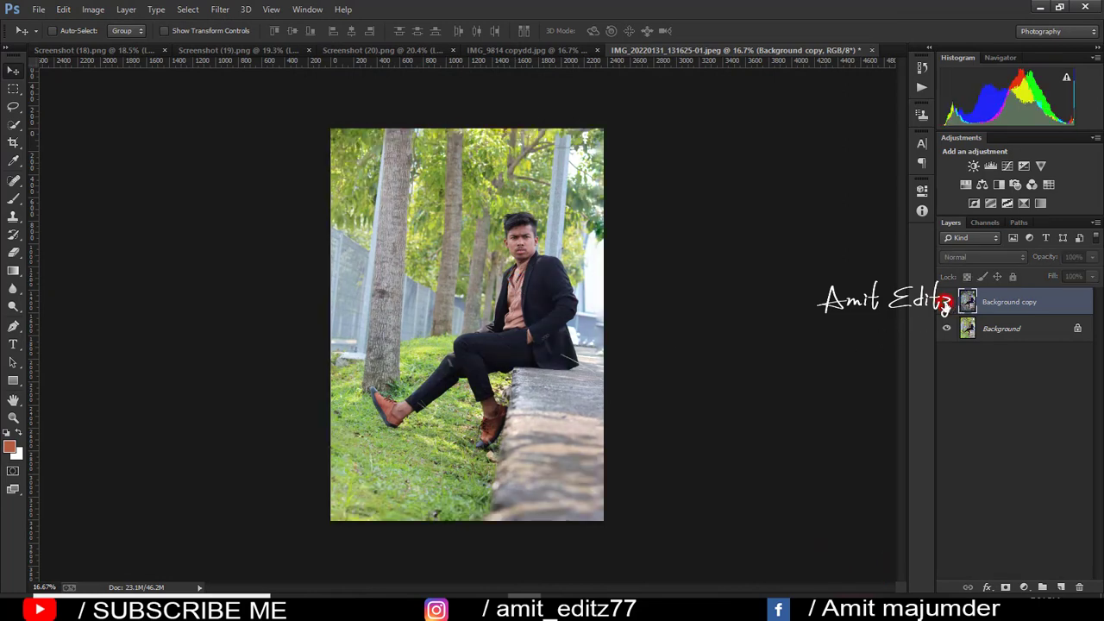
{"action": "left_click", "coordinate": [946, 302]}
{"action": "left_click", "coordinate": [946, 302]}
{"action": "left_click", "coordinate": [946, 302]}
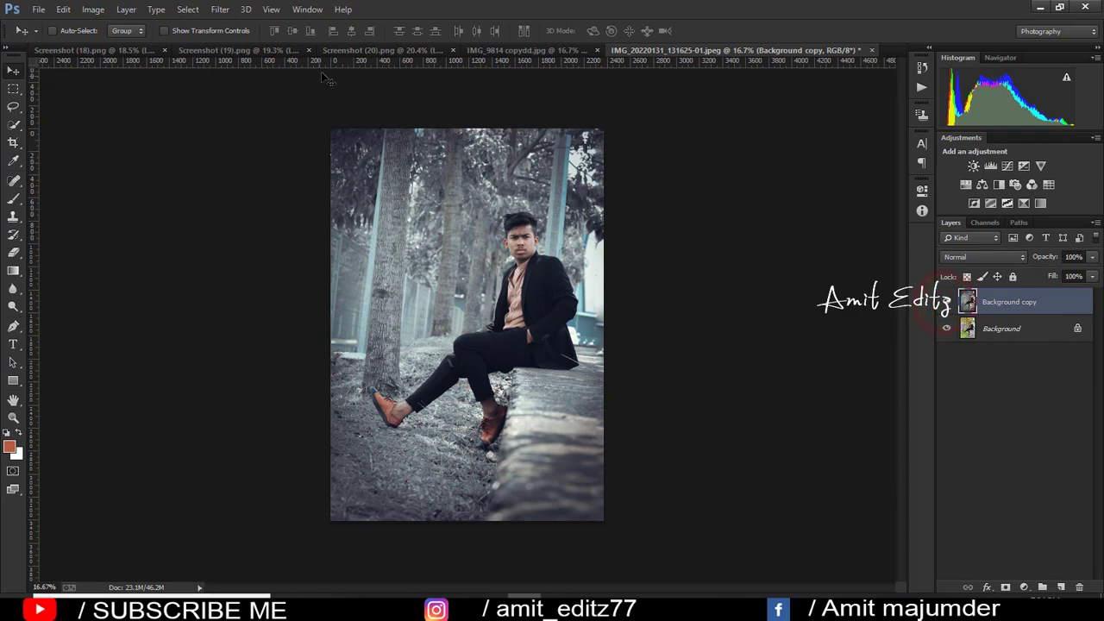
Step: Switch to Screenshot (20), then Screenshot (19), and toggle its graded layer to compare
{"action": "left_click", "coordinate": [345, 50]}
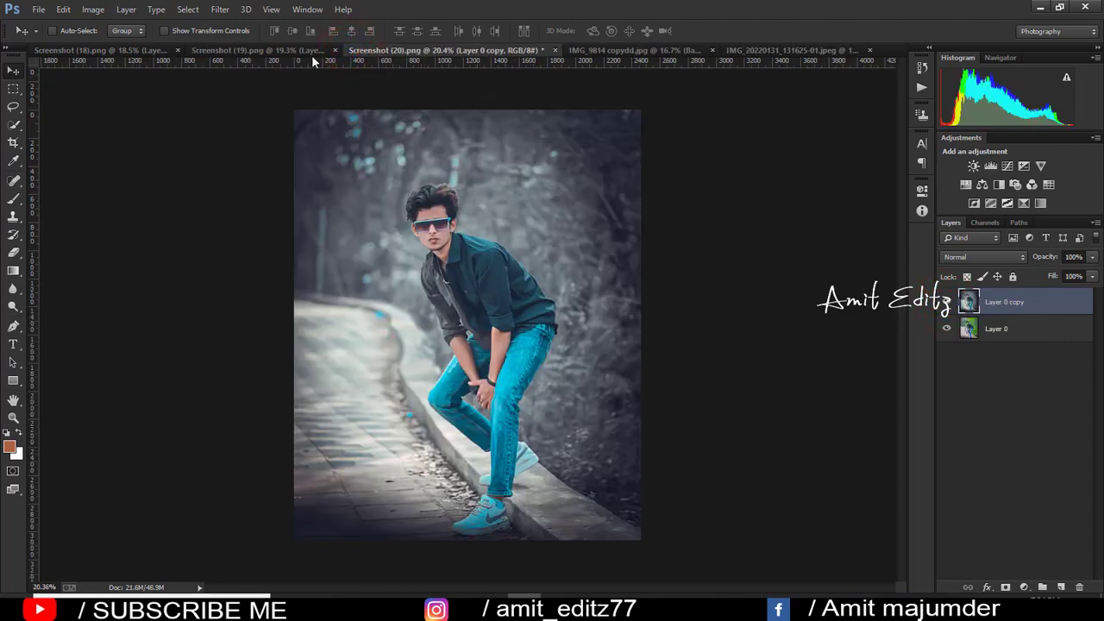
{"action": "left_click", "coordinate": [304, 52]}
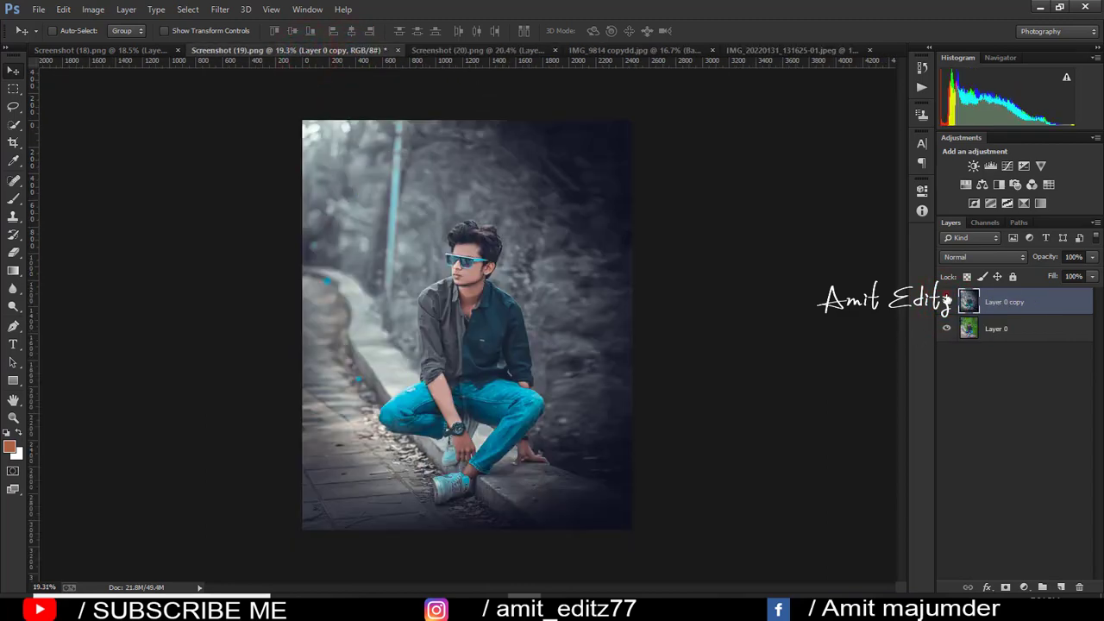
{"action": "left_click", "coordinate": [946, 301]}
{"action": "left_click", "coordinate": [946, 302]}
{"action": "left_click", "coordinate": [946, 302]}
{"action": "left_click", "coordinate": [946, 302]}
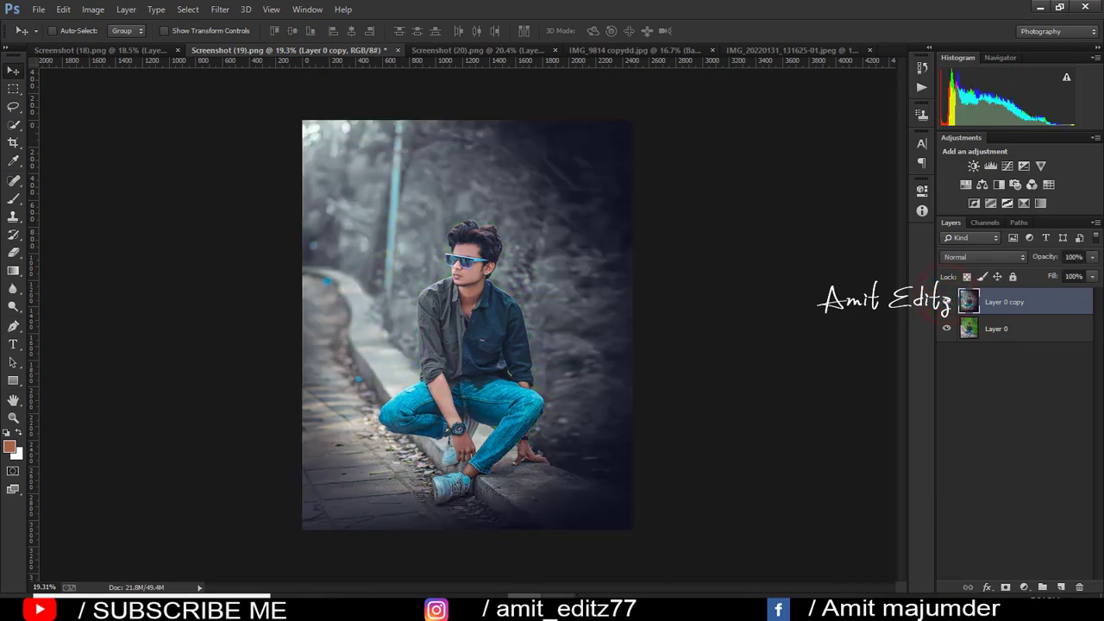